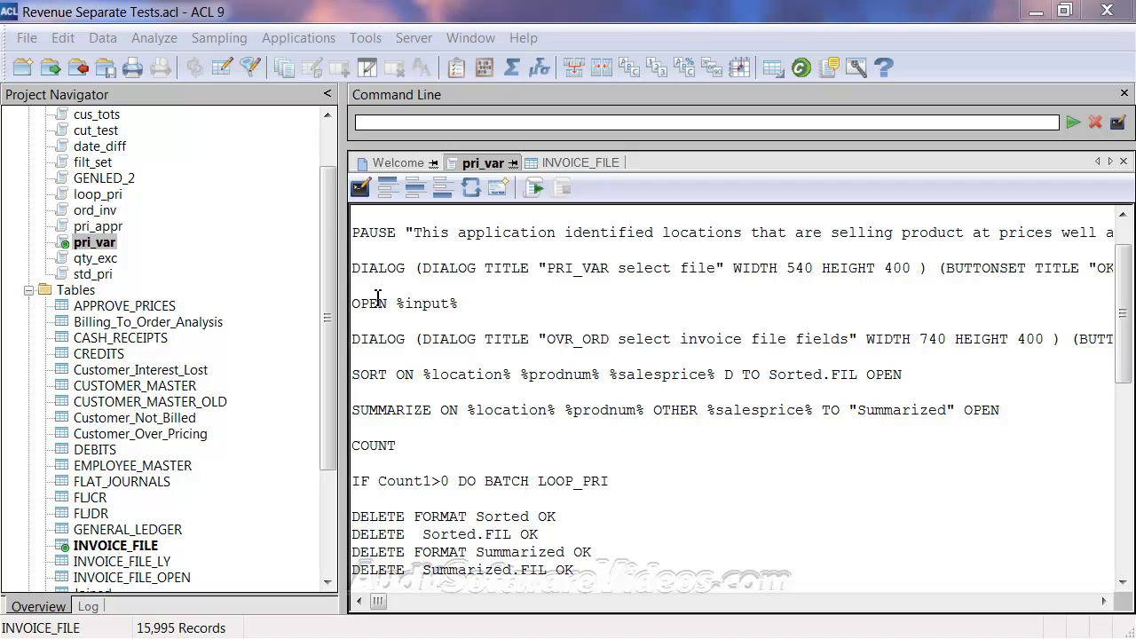
pyautogui.doubleClick(377, 337)
pyautogui.click(359, 189)
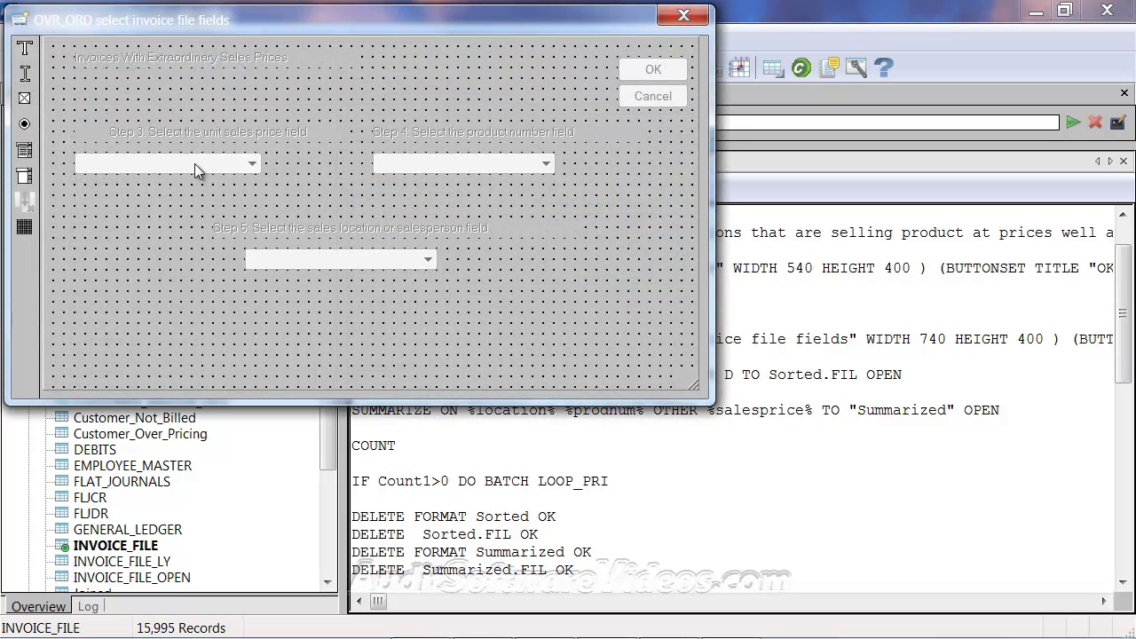
pyautogui.doubleClick(412, 260)
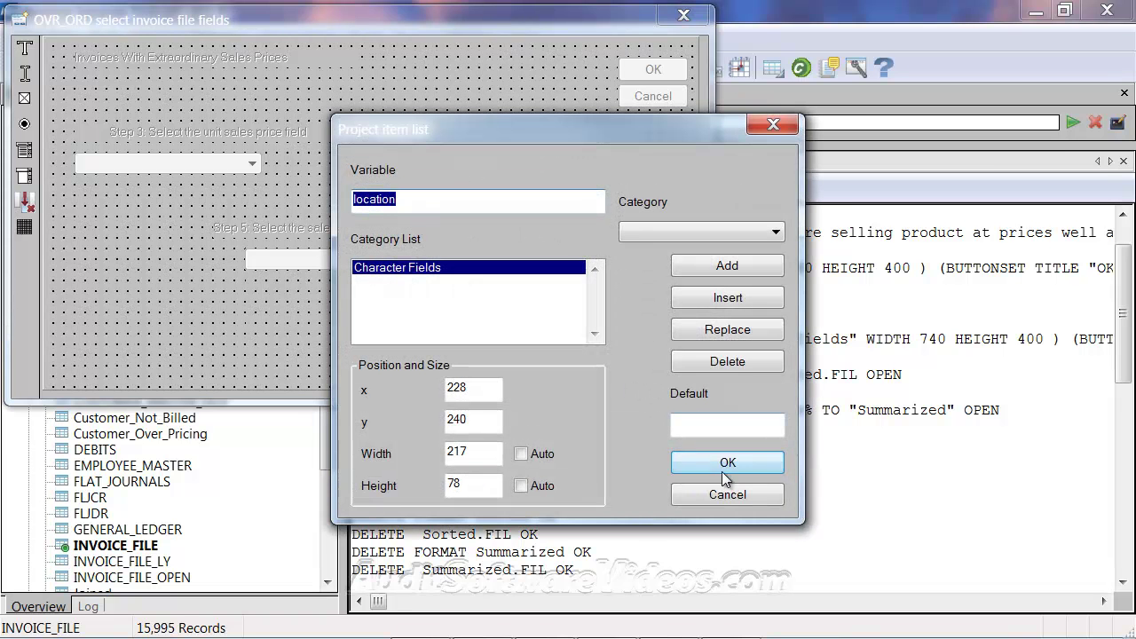
pyautogui.press('Return')
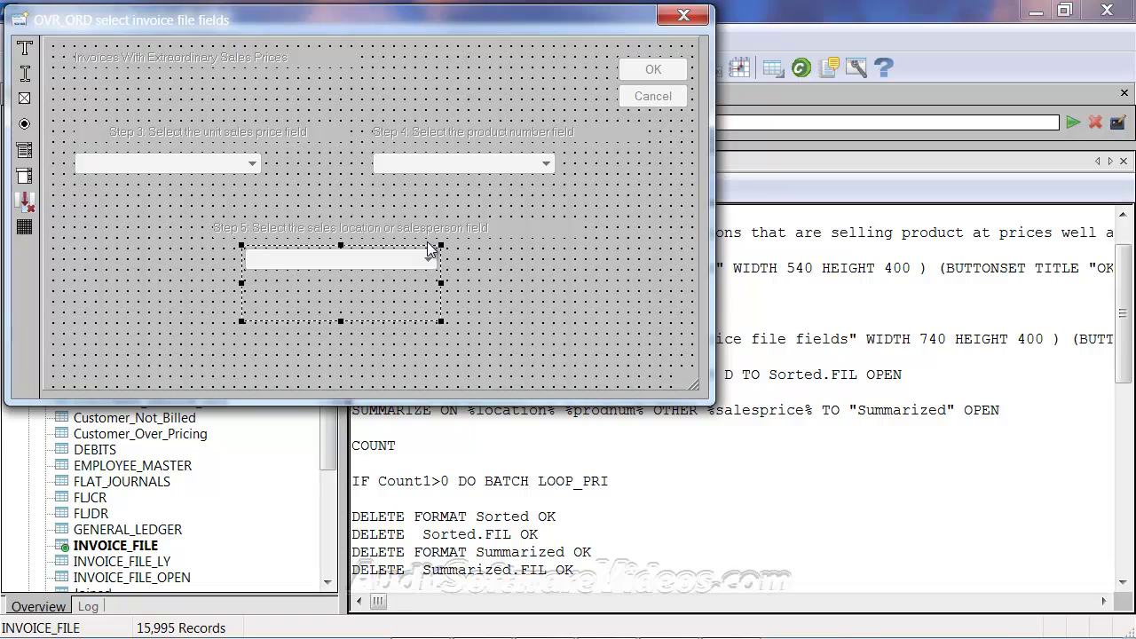
pyautogui.doubleClick(455, 184)
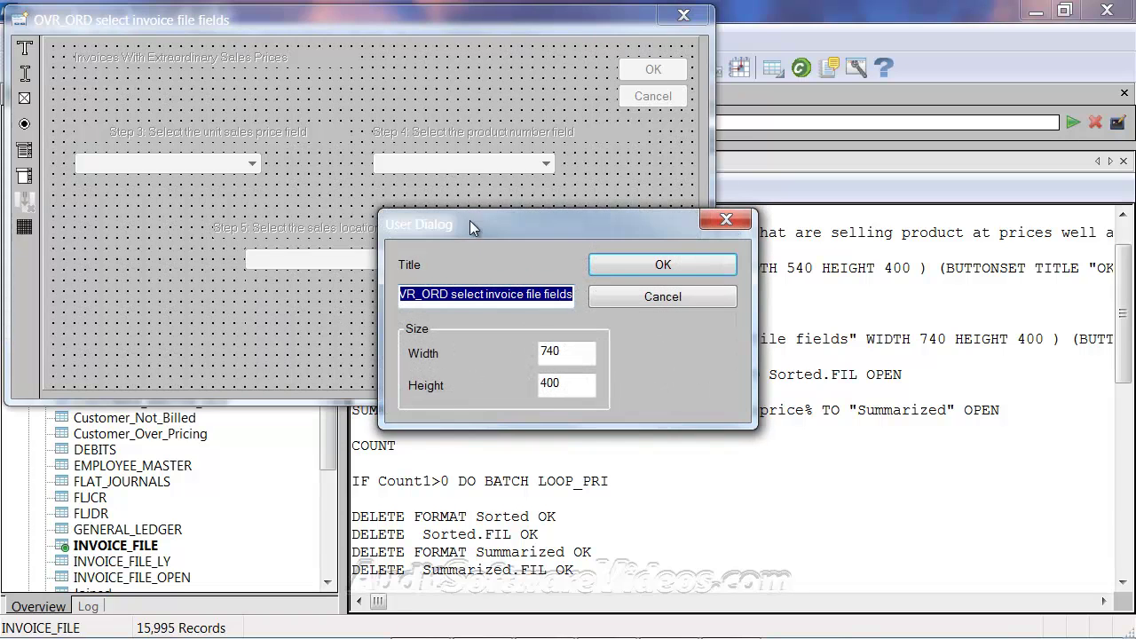
pyautogui.click(660, 299)
pyautogui.doubleClick(454, 167)
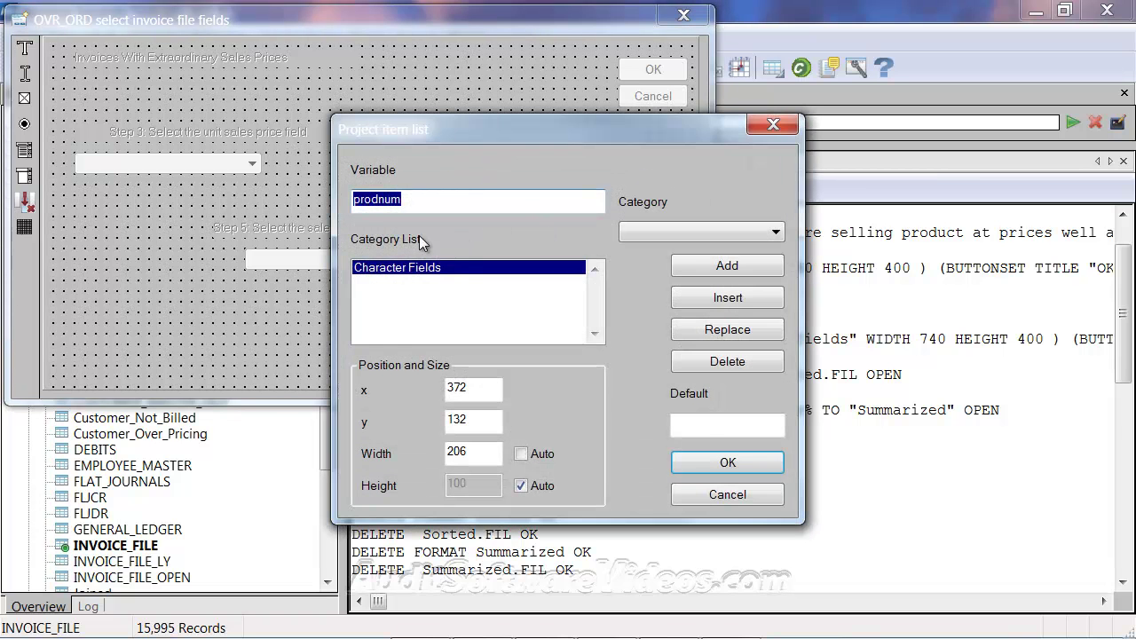
pyautogui.click(742, 496)
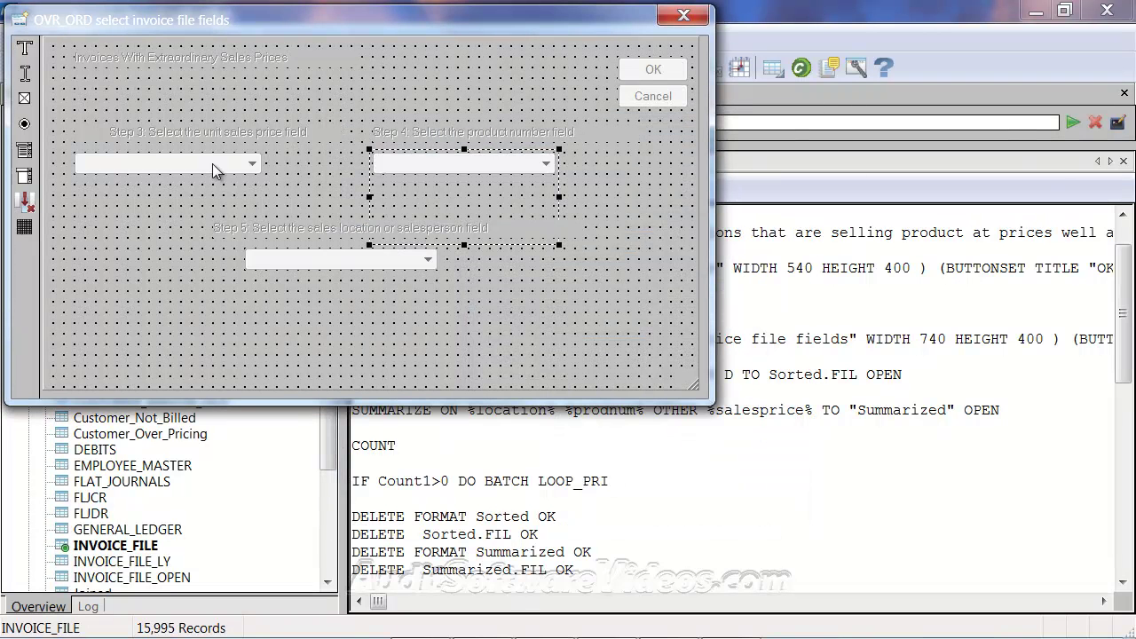
pyautogui.click(683, 15)
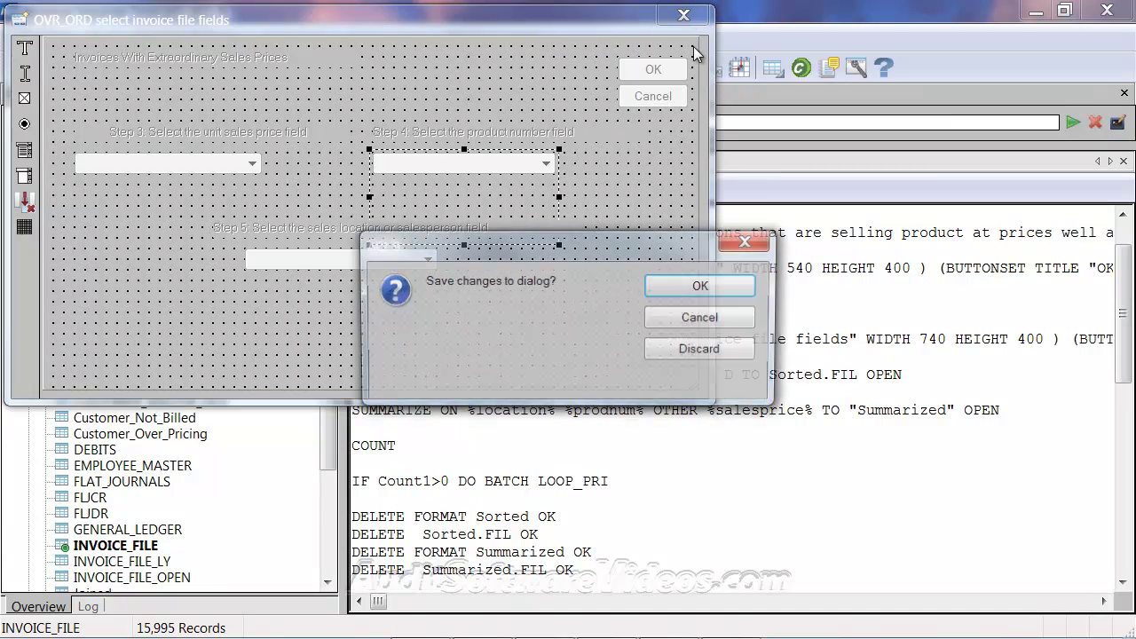
pyautogui.click(669, 353)
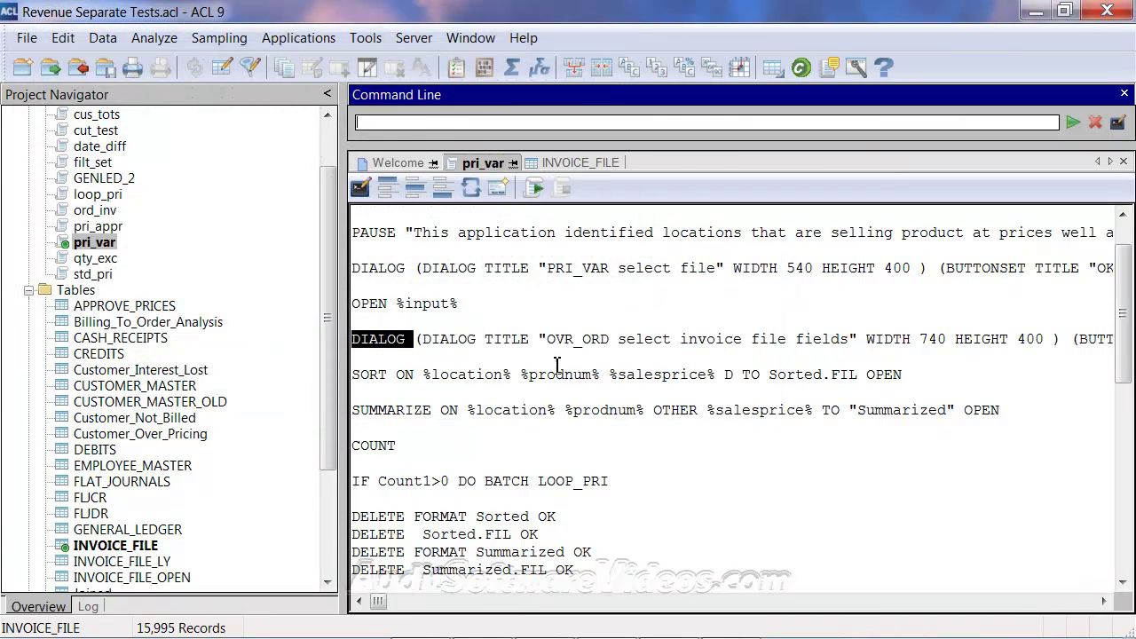
pyautogui.moveTo(361, 380); pyautogui.dragTo(923, 377)
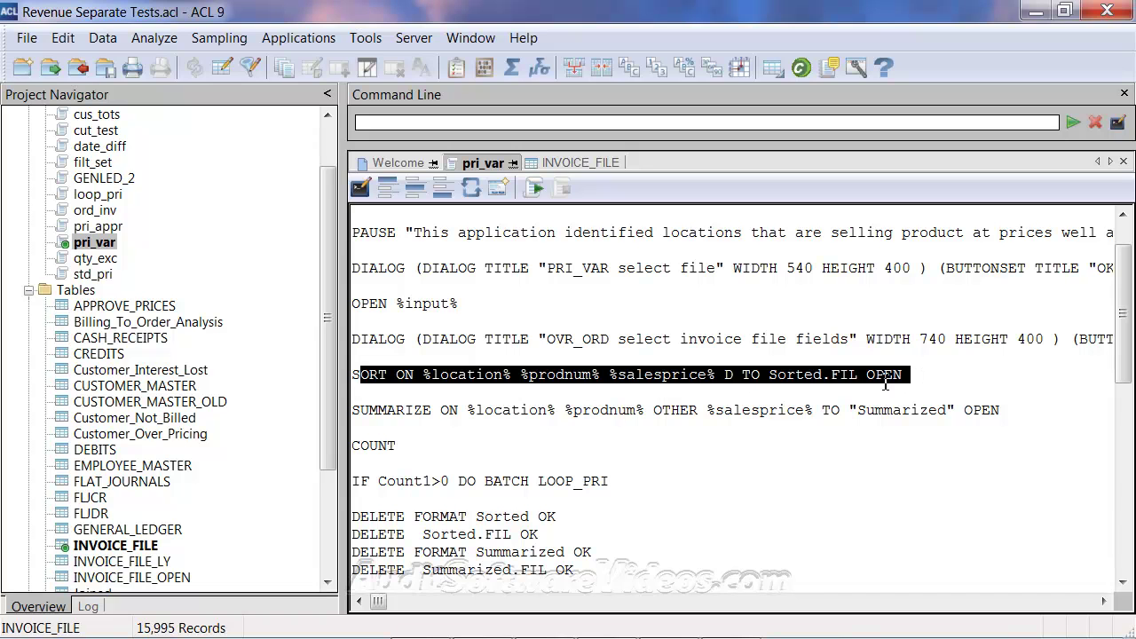
pyautogui.moveTo(355, 412); pyautogui.dragTo(1000, 414)
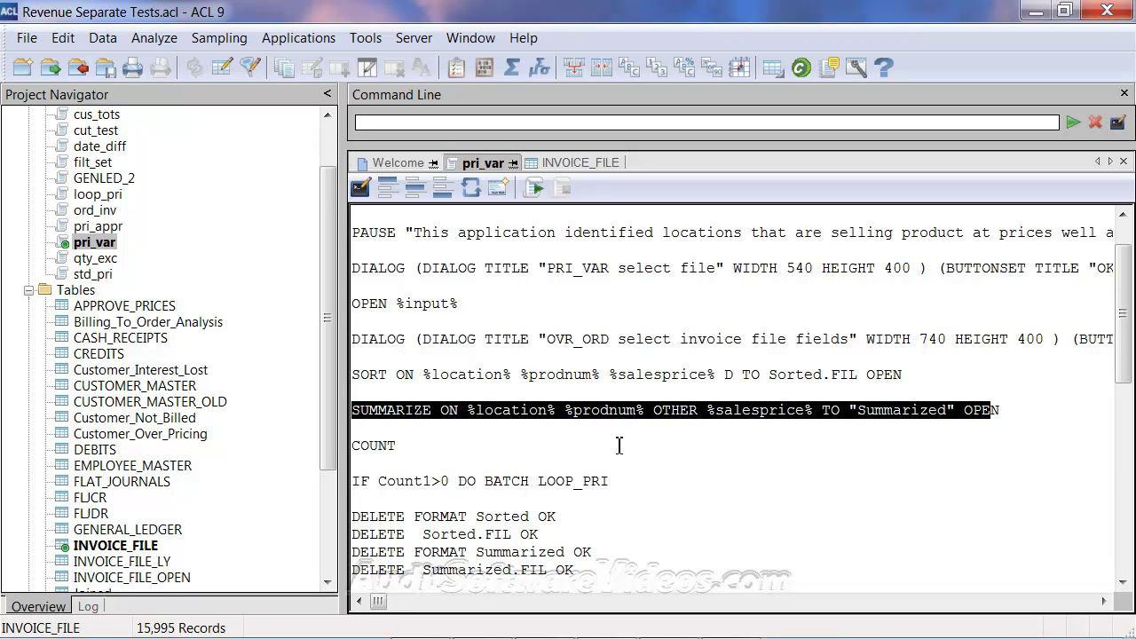
pyautogui.doubleClick(357, 440)
pyautogui.keyDown('shift'); pyautogui.click(352, 410); pyautogui.keyUp('shift')
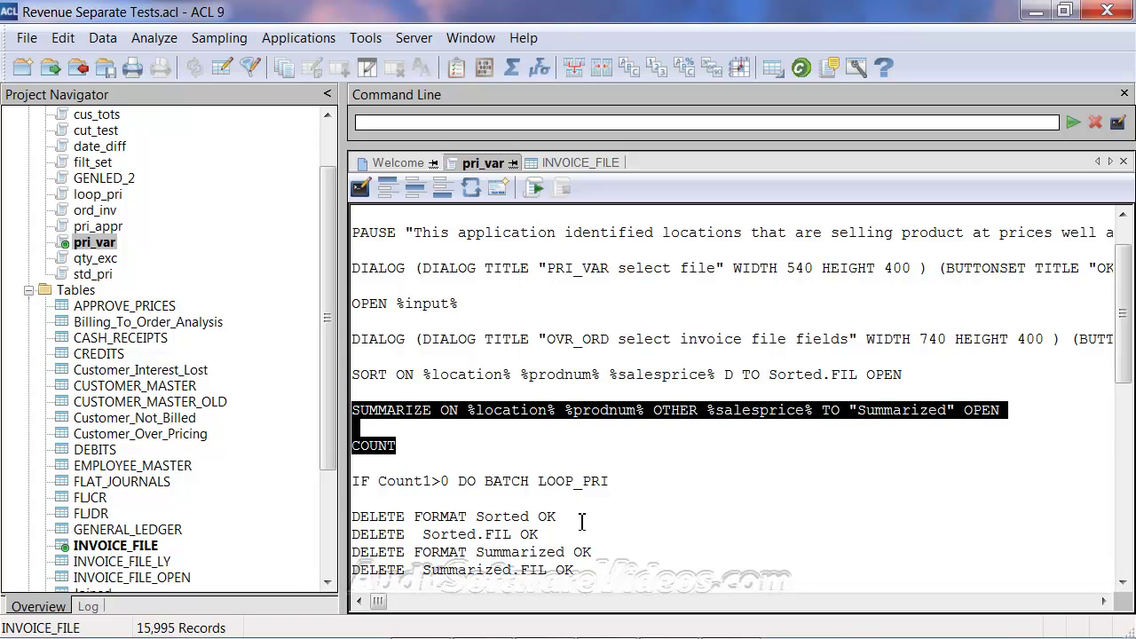
pyautogui.moveTo(607, 485); pyautogui.dragTo(539, 486)
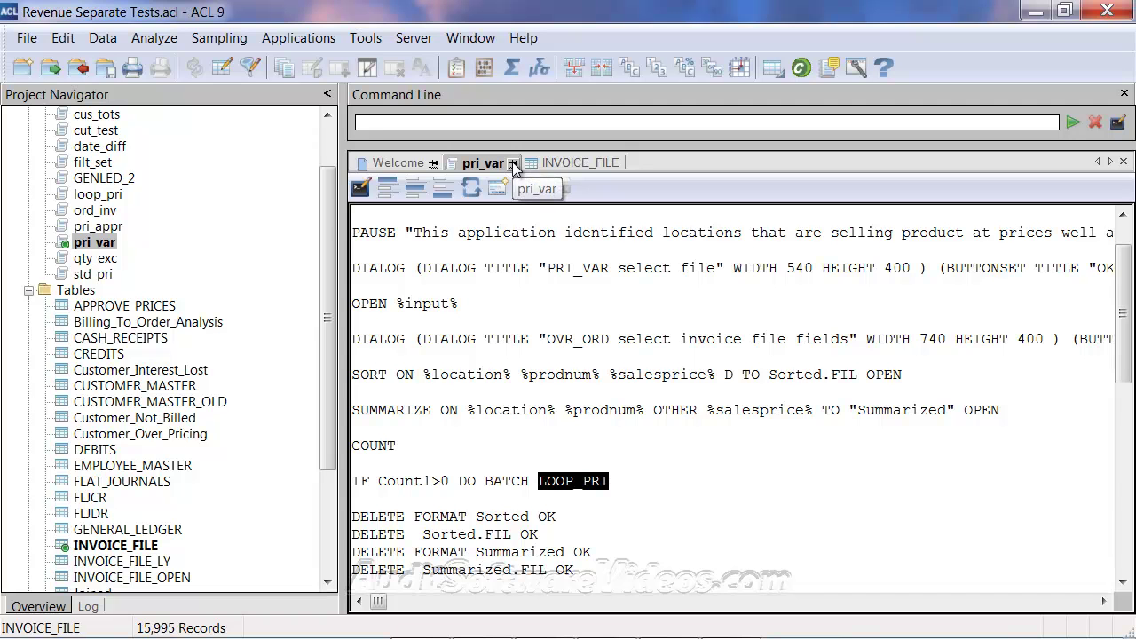
# Open loop_pri and highlight its V_REC=1 counter and the DO STD_PRI WHILE V_REC <= V_TOTAL_REC loop.
pyautogui.doubleClick(104, 197)
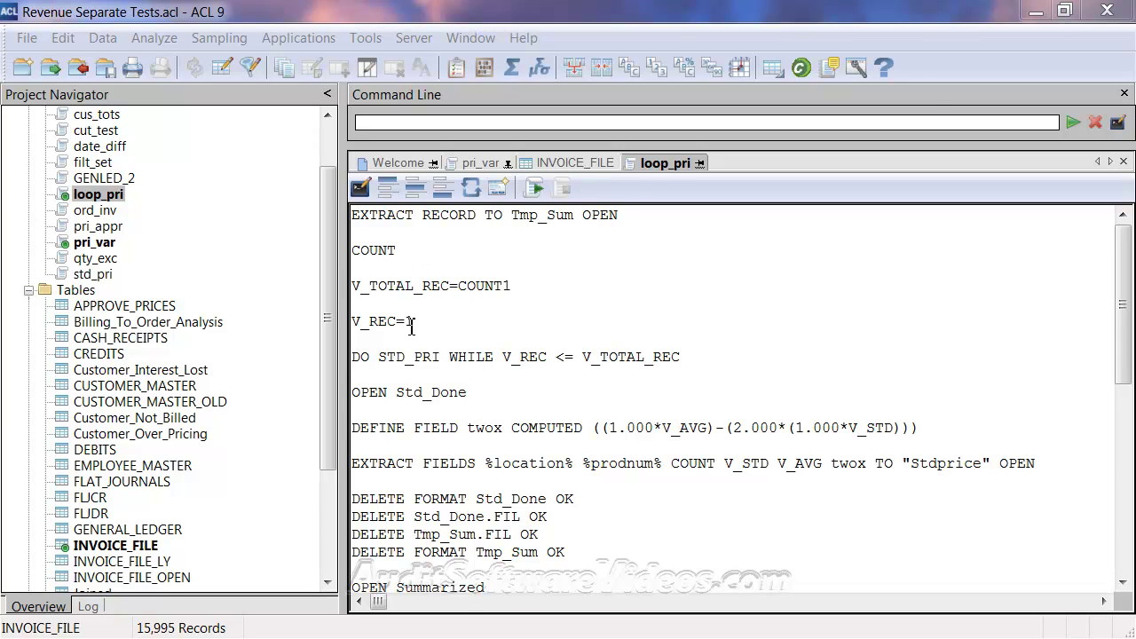
pyautogui.moveTo(431, 327); pyautogui.dragTo(345, 324)
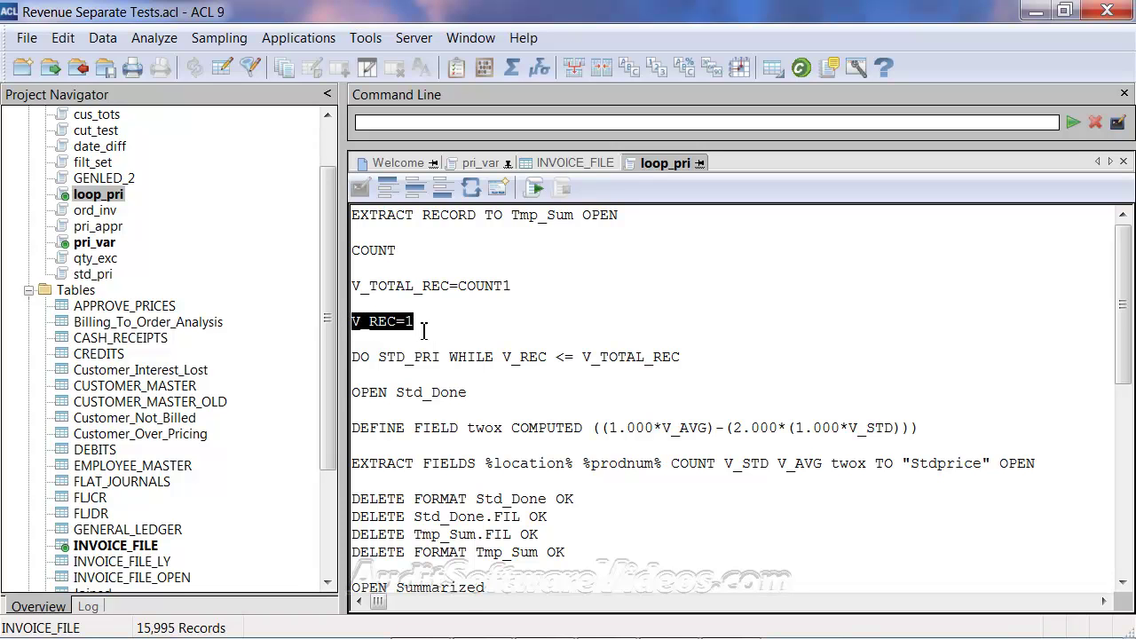
pyautogui.moveTo(371, 357); pyautogui.dragTo(450, 357)
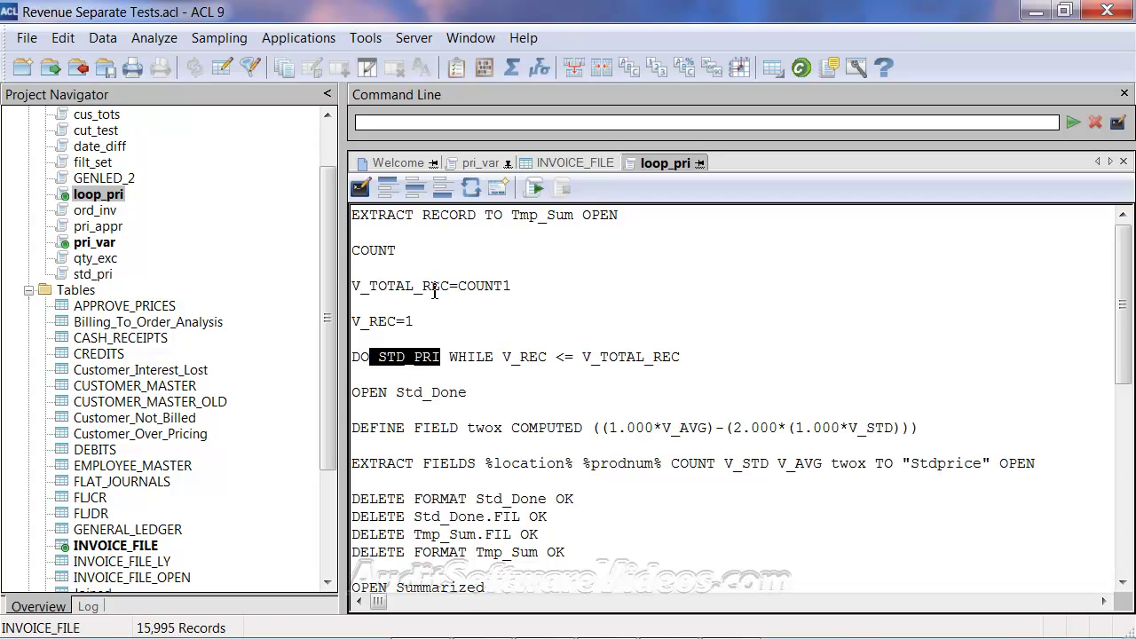
pyautogui.moveTo(689, 359); pyautogui.dragTo(581, 357)
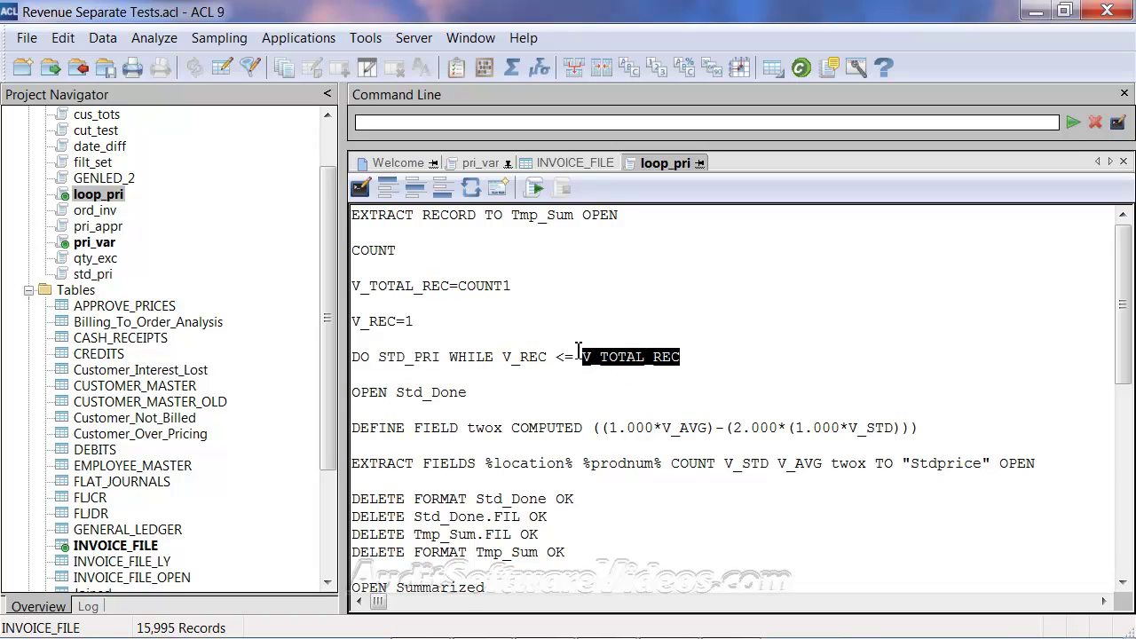
pyautogui.moveTo(547, 358); pyautogui.dragTo(503, 360)
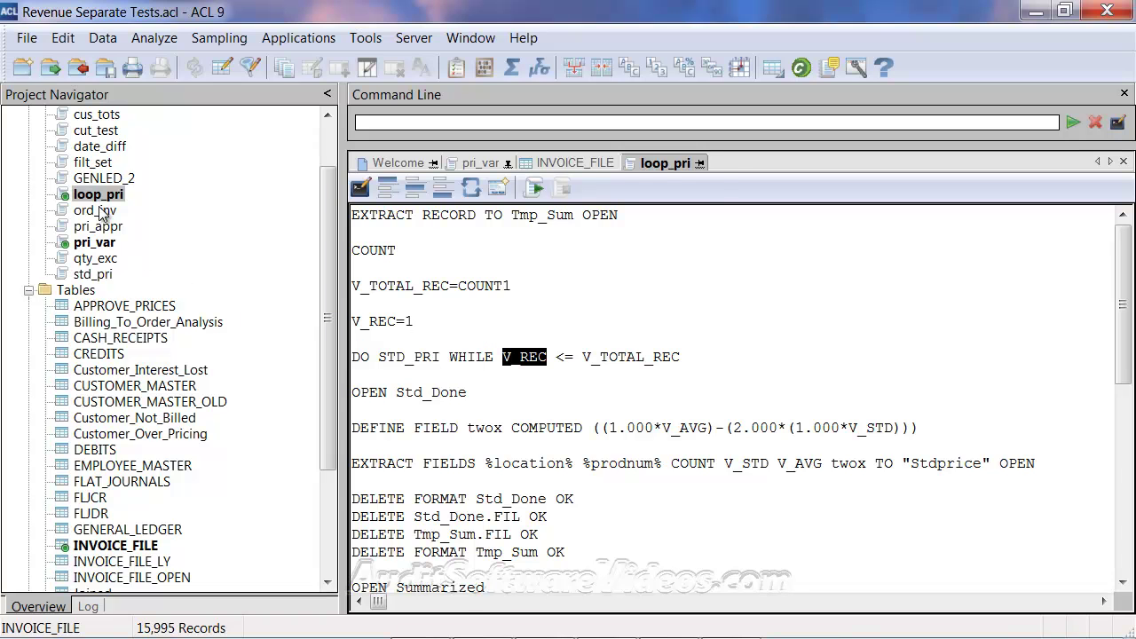
# Open std_pri and highlight its location-plus-product break key and the OPEN SORTED line.
pyautogui.doubleClick(96, 275)
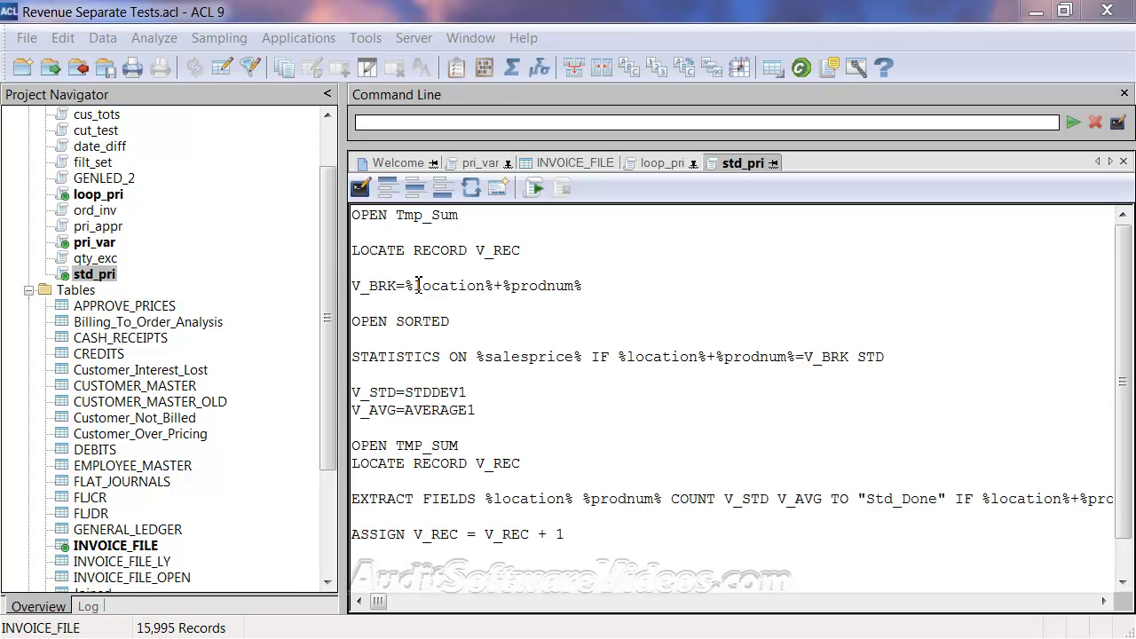
pyautogui.moveTo(404, 286); pyautogui.dragTo(609, 291)
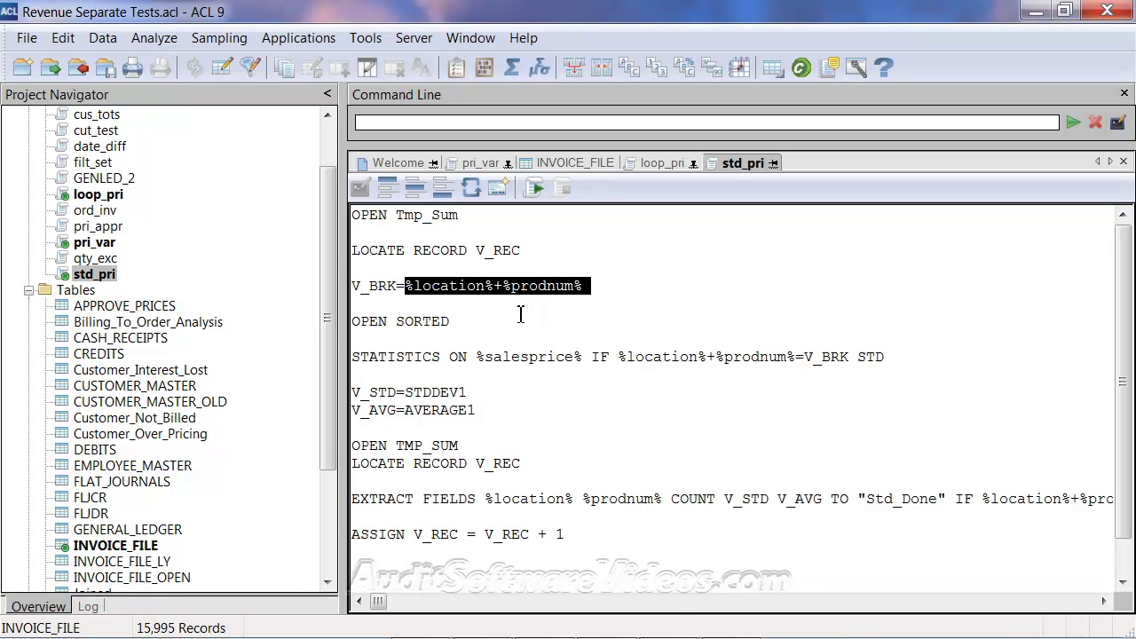
pyautogui.click(456, 322)
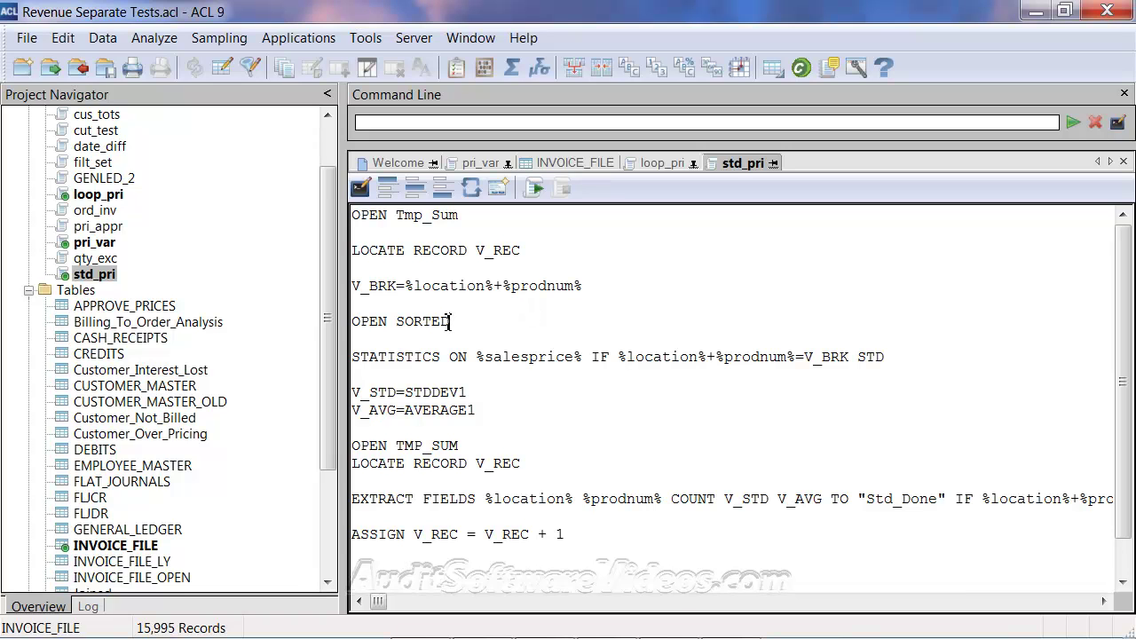
pyautogui.hotkey('shift', 'Home')
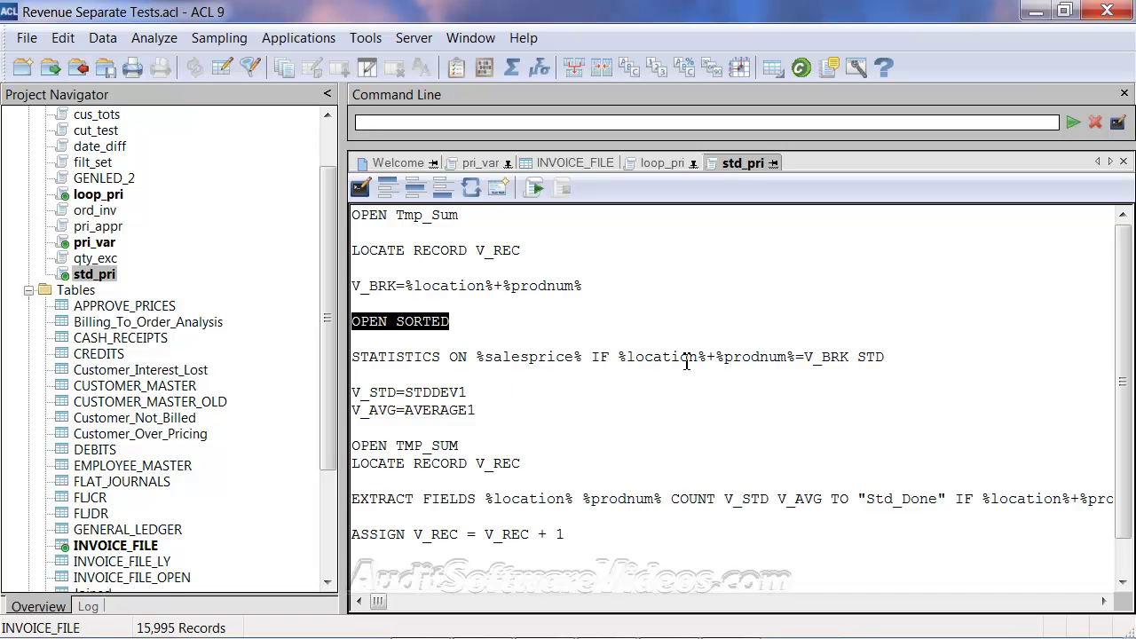
# Highlight the STATISTICS command, its STD option, and the STDDEV1 and AVERAGE1 result variables.
pyautogui.click(898, 357)
pyautogui.moveTo(549, 364); pyautogui.dragTo(331, 360)
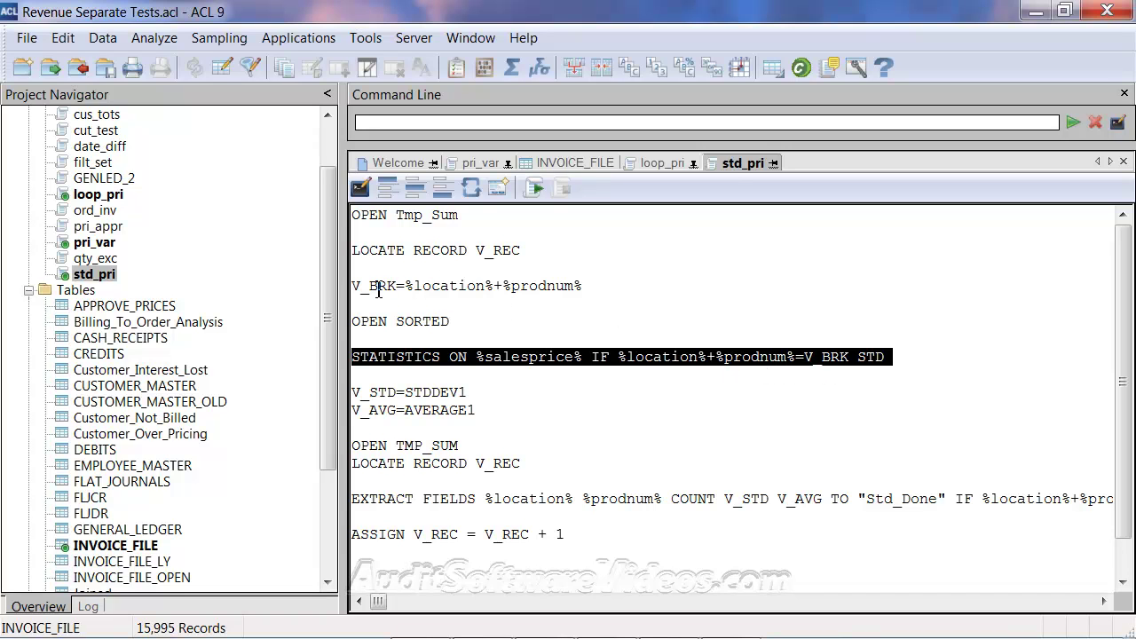
pyautogui.click(857, 364)
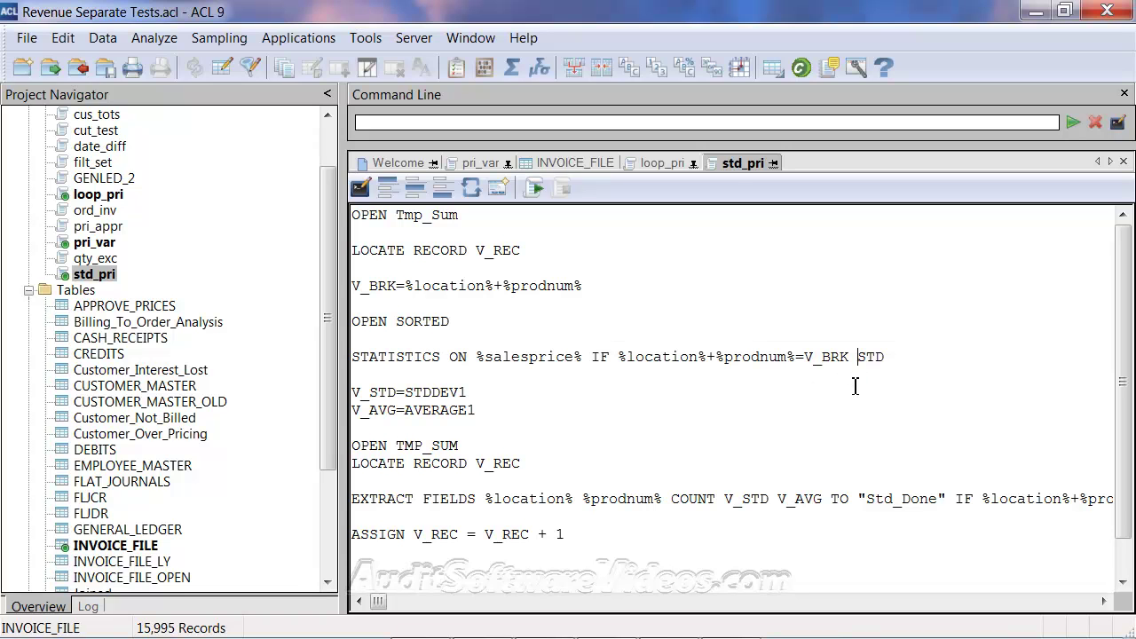
pyautogui.moveTo(863, 363); pyautogui.dragTo(891, 358)
pyautogui.moveTo(492, 391); pyautogui.dragTo(404, 398)
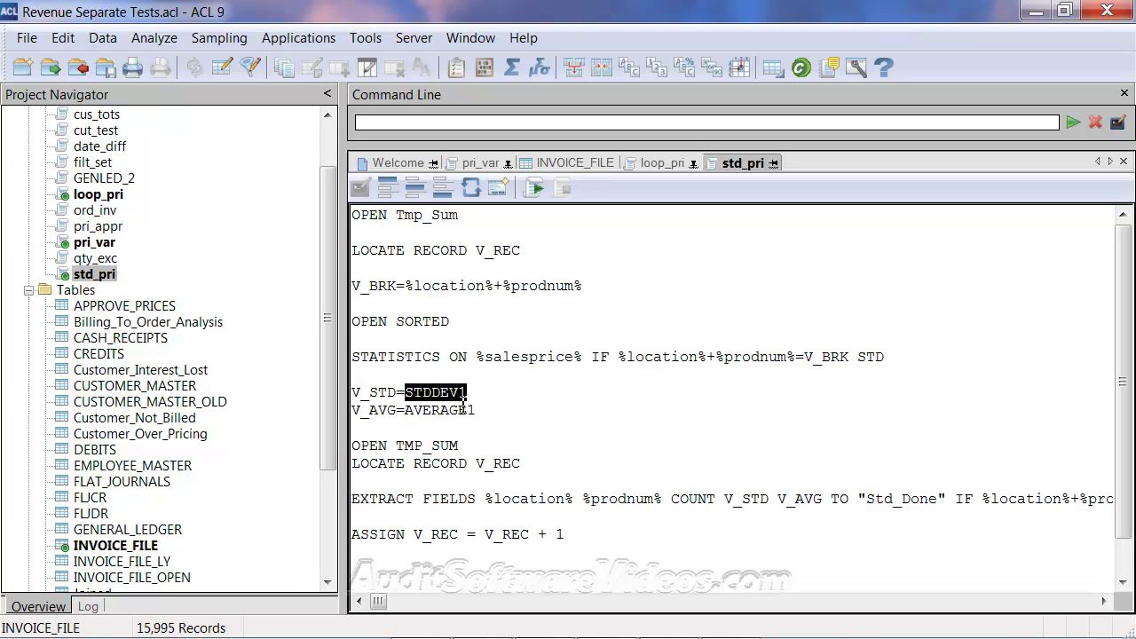
pyautogui.moveTo(477, 410); pyautogui.dragTo(406, 413)
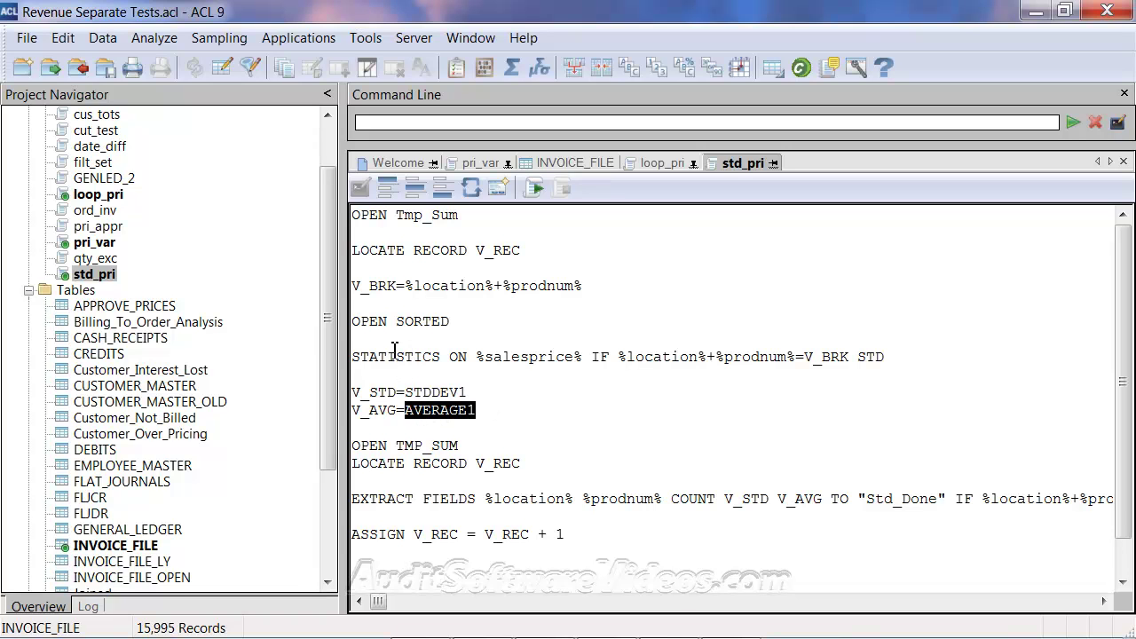
pyautogui.click(472, 390)
pyautogui.moveTo(473, 390); pyautogui.dragTo(406, 391)
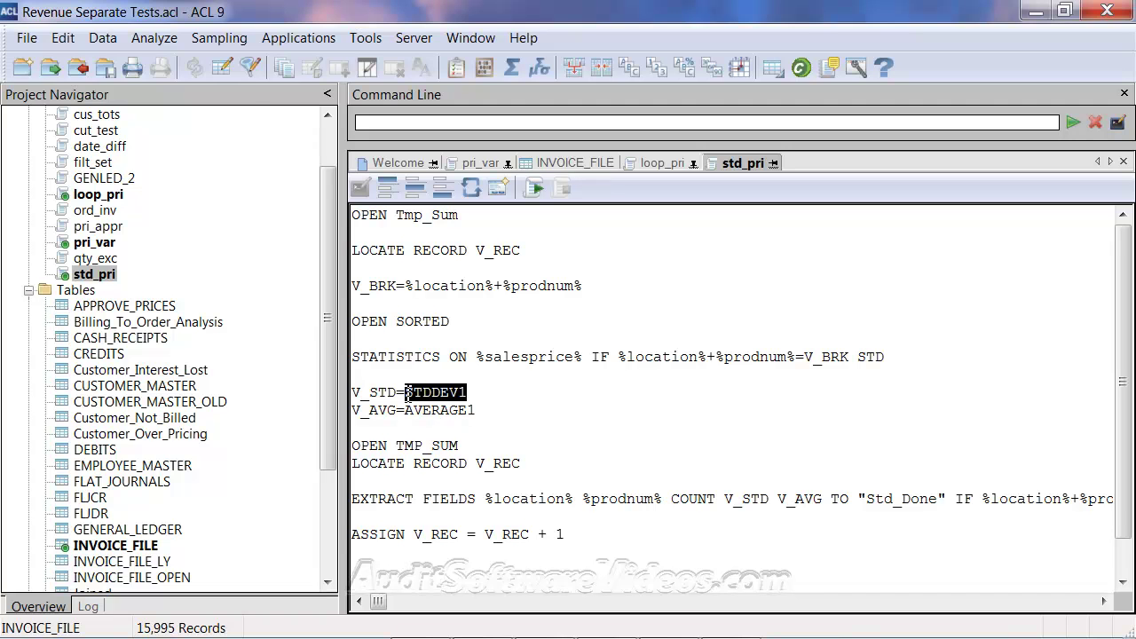
pyautogui.click(61, 37)
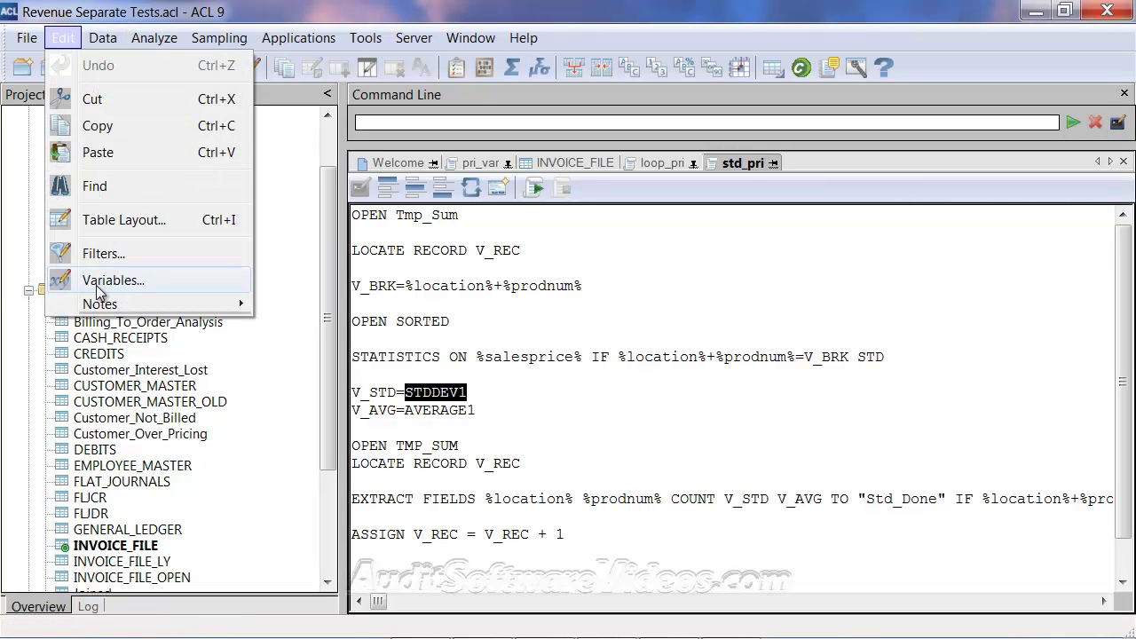
pyautogui.click(432, 393)
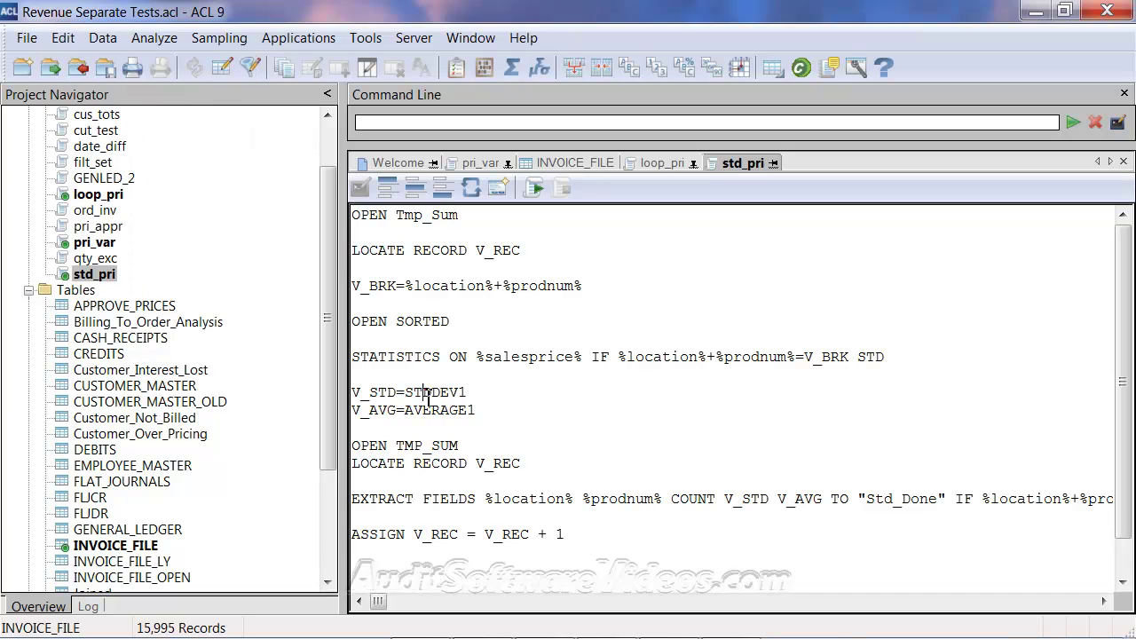
pyautogui.moveTo(485, 411); pyautogui.dragTo(407, 410)
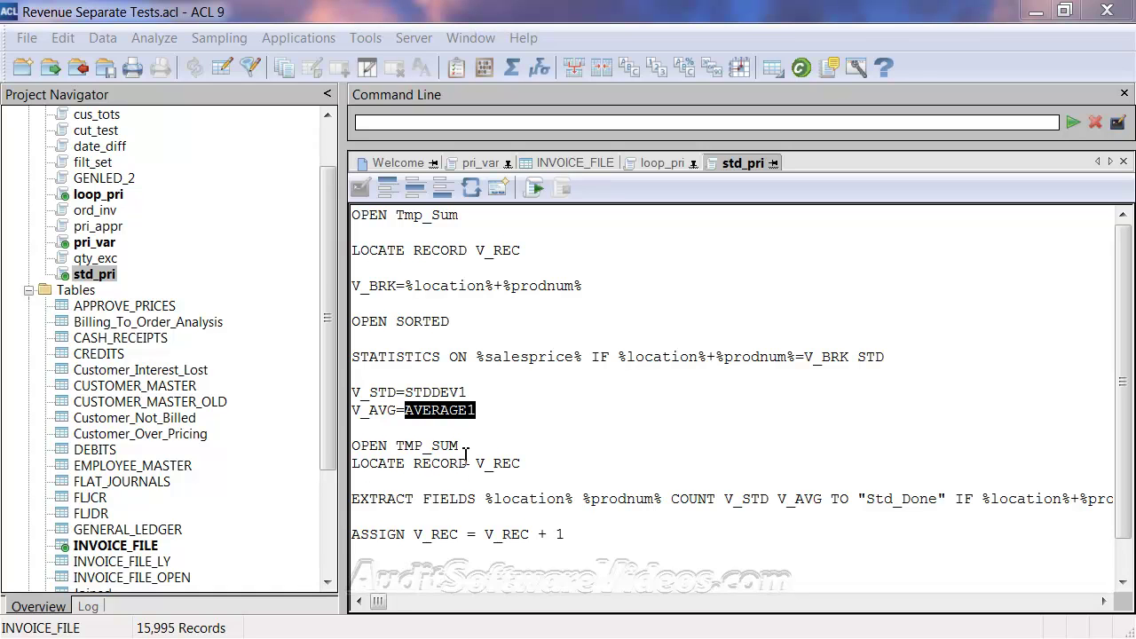
pyautogui.moveTo(481, 451); pyautogui.dragTo(336, 442)
pyautogui.moveTo(526, 462); pyautogui.dragTo(326, 460)
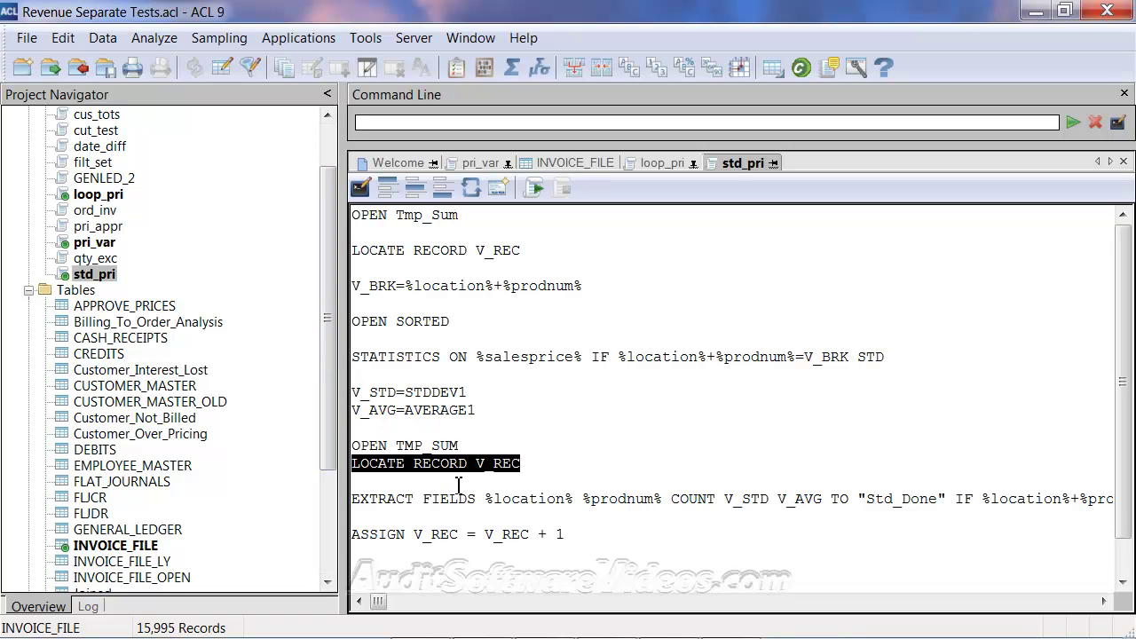
pyautogui.moveTo(355, 500); pyautogui.dragTo(780, 503)
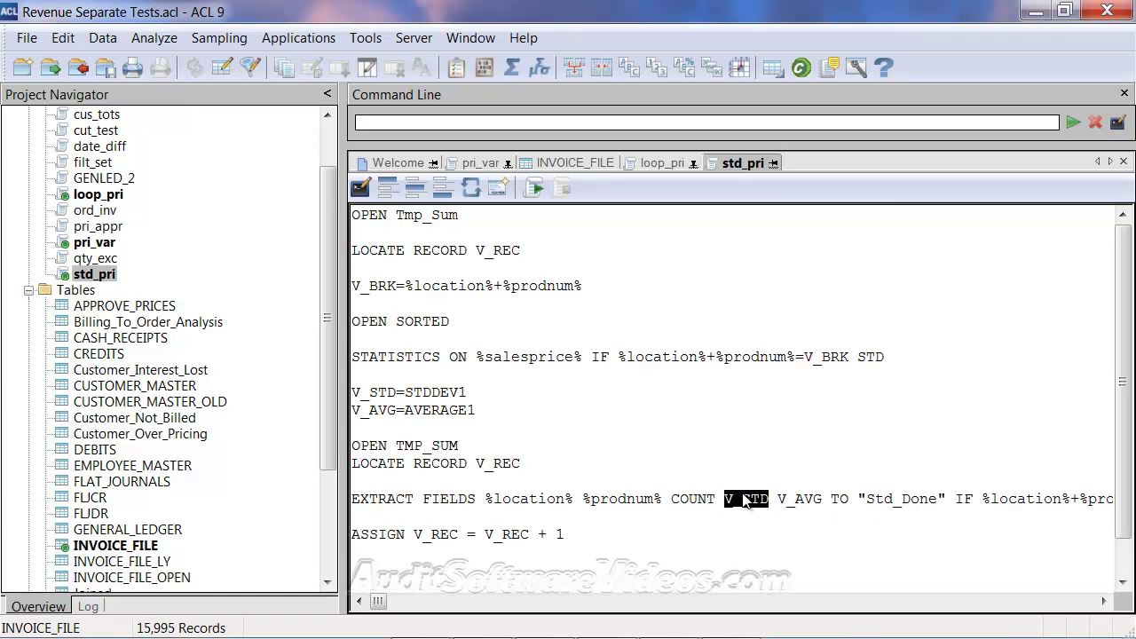
pyautogui.moveTo(778, 501); pyautogui.dragTo(826, 503)
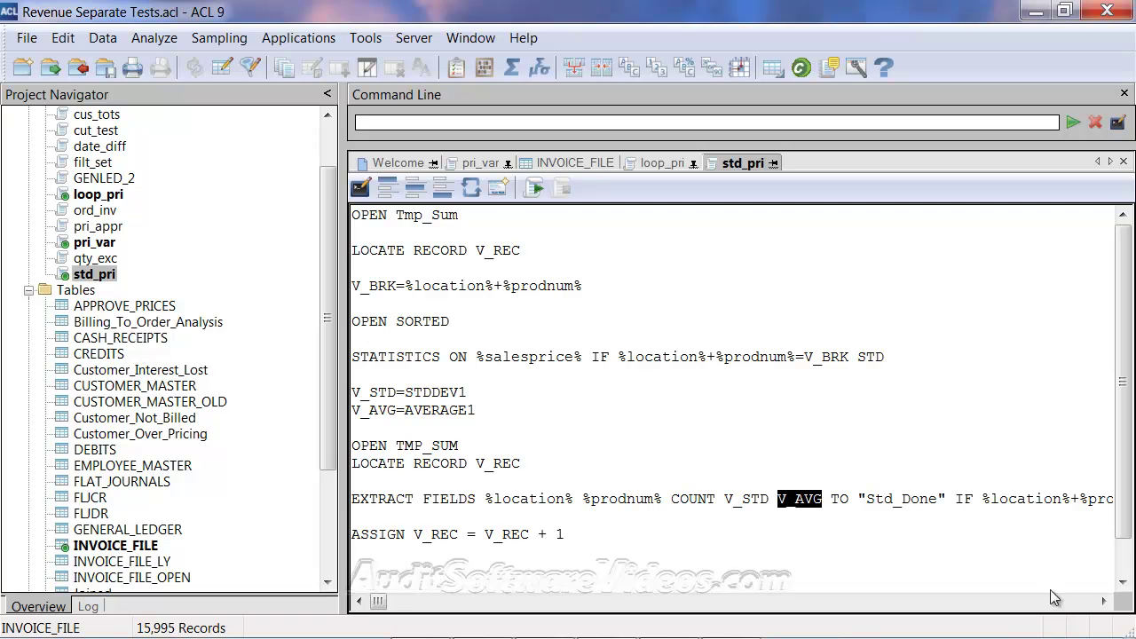
pyautogui.click(1103, 601)
pyautogui.moveTo(1104, 601); pyautogui.dragTo(1103, 603)
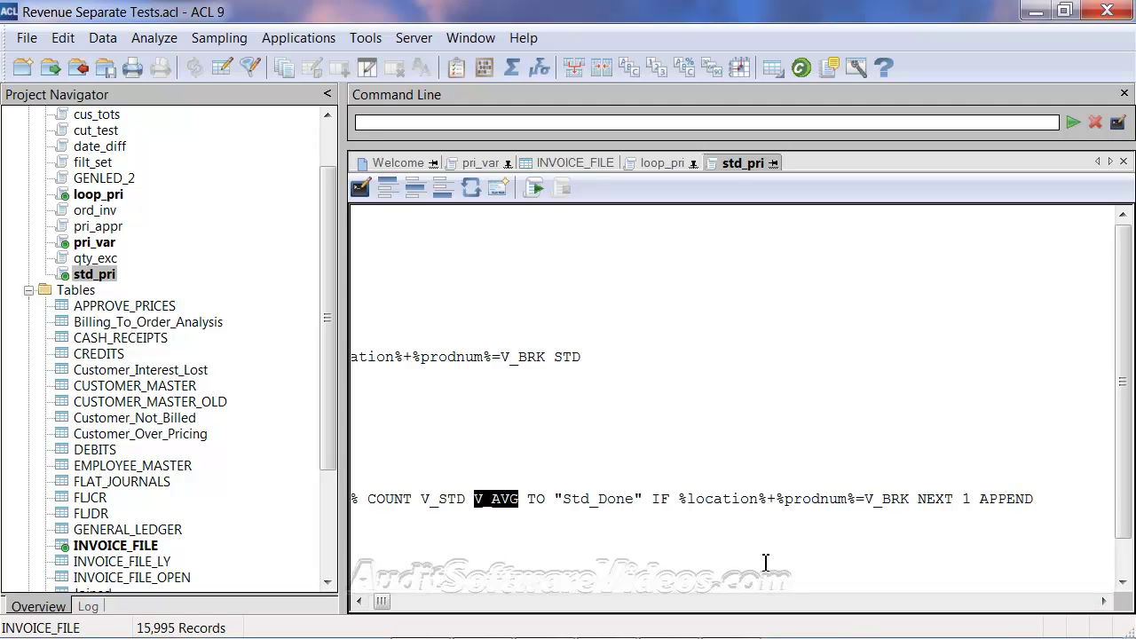
pyautogui.click(359, 601)
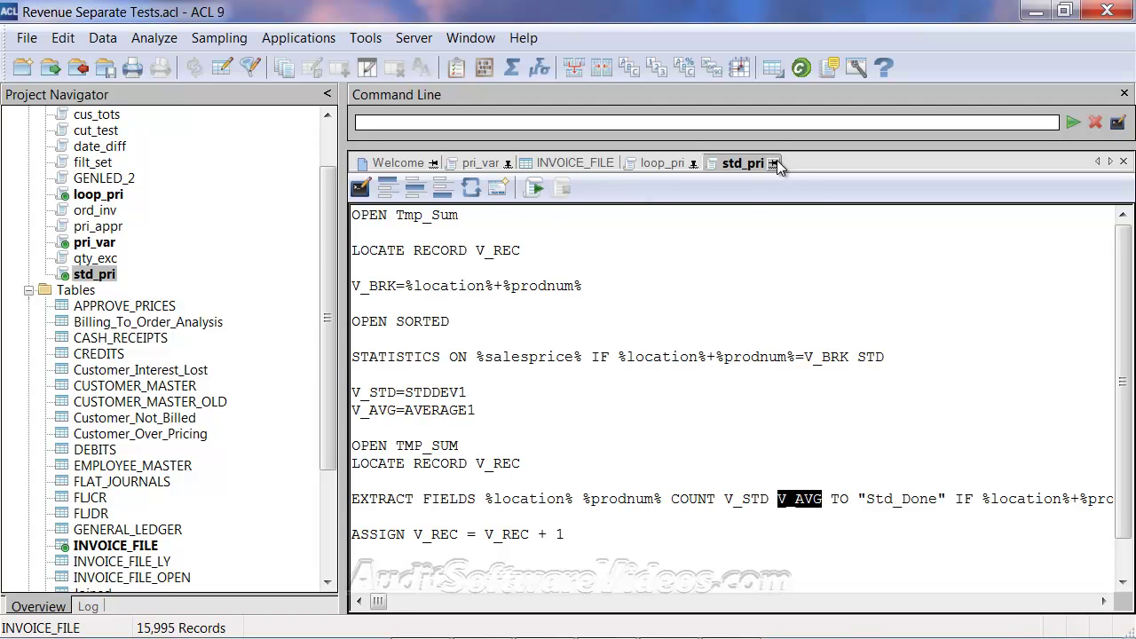
# Compare the loop_pri and std_pri scripts, marking std_pri's %location%+%prodnum% break key.
pyautogui.click(675, 162)
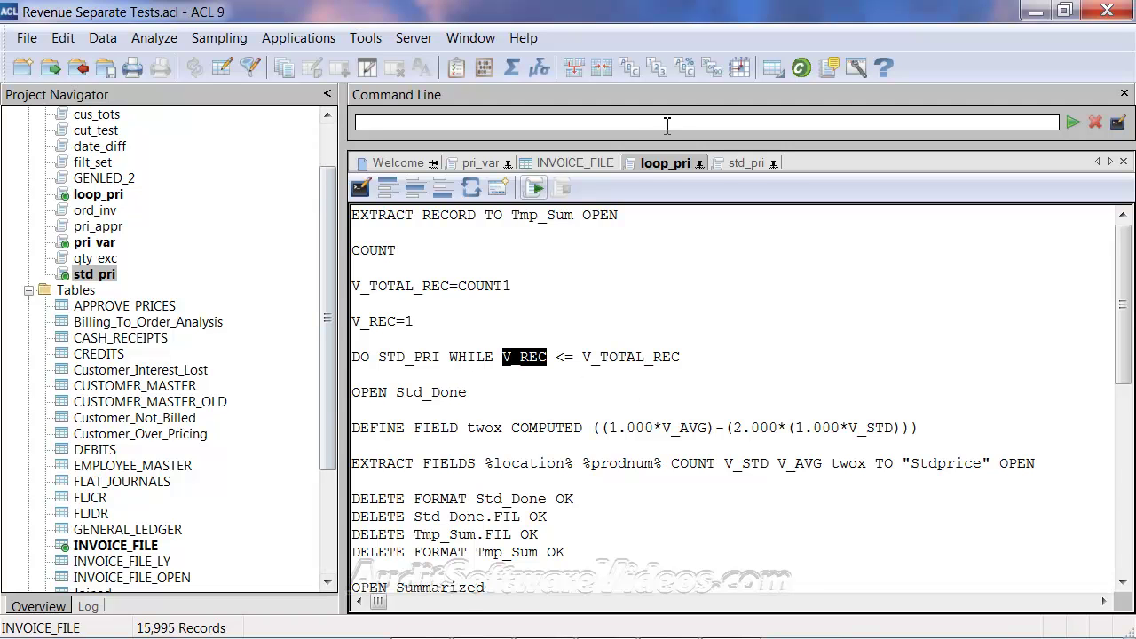
pyautogui.click(759, 160)
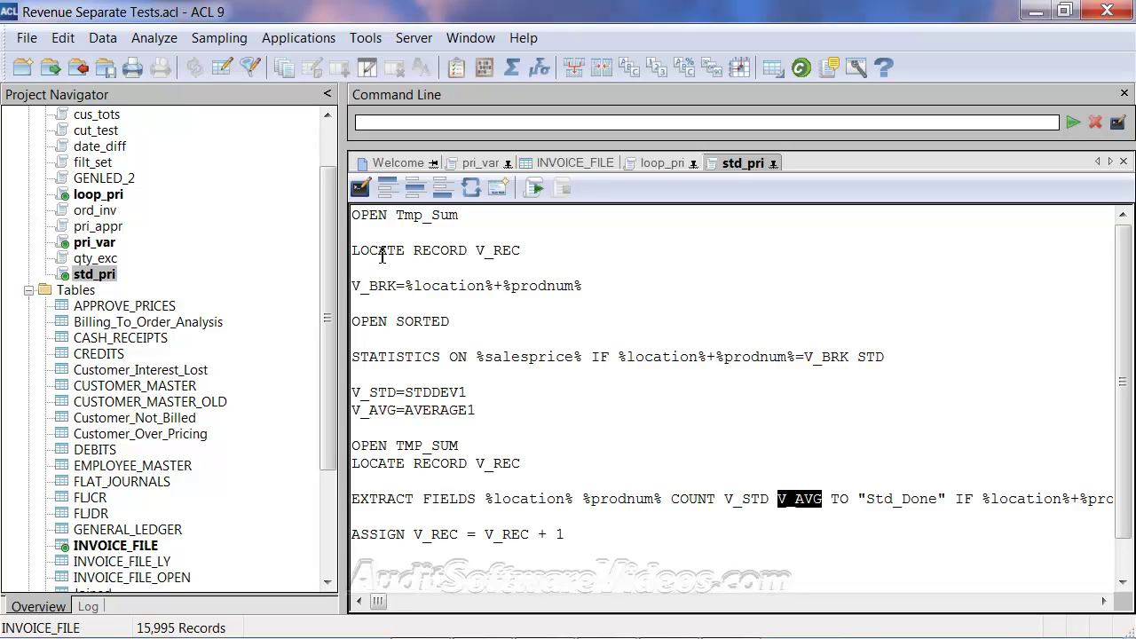
pyautogui.moveTo(582, 288); pyautogui.dragTo(407, 297)
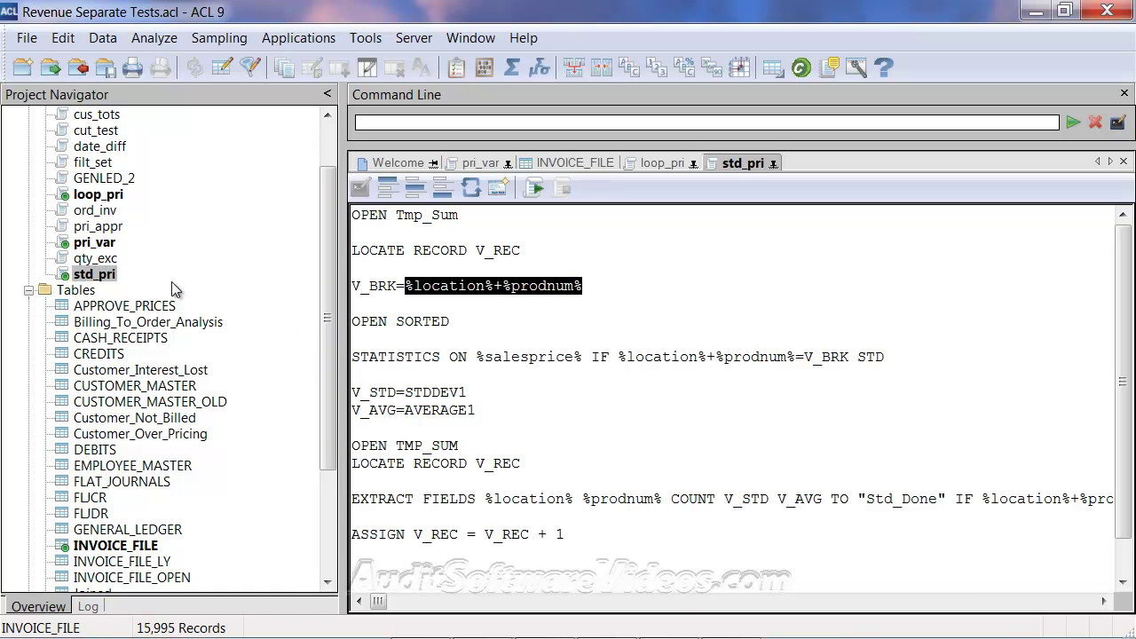
# Open pri_var, scroll through it and highlight its DELETE cleanup lines.
pyautogui.doubleClick(97, 244)
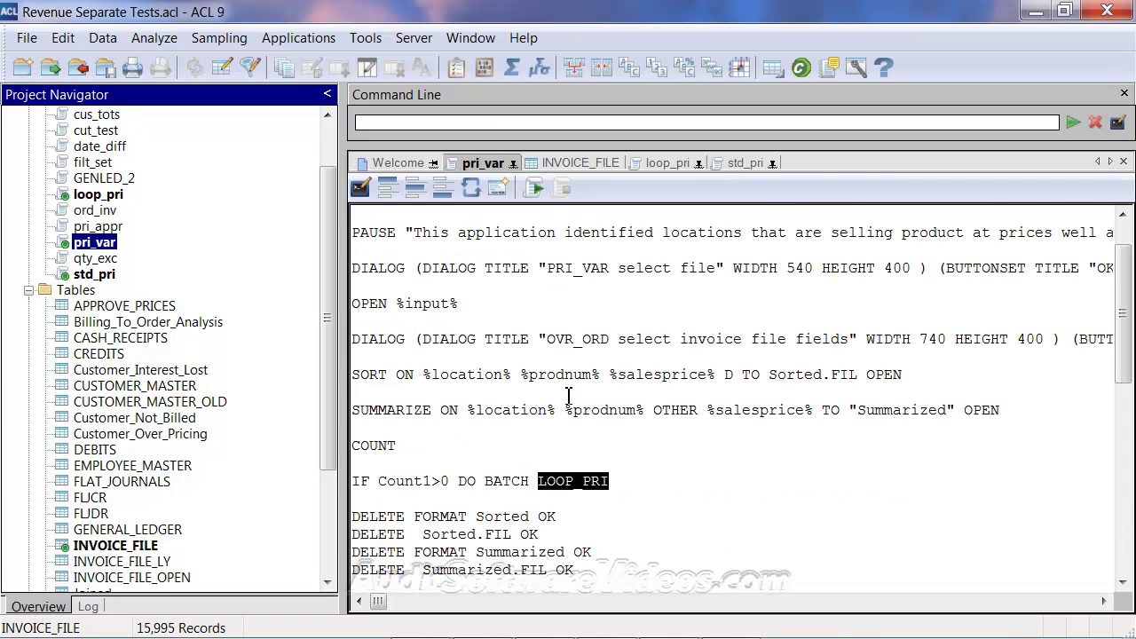
pyautogui.click(596, 494)
pyautogui.scroll(-1, 615, 466)
pyautogui.moveTo(644, 431); pyautogui.dragTo(345, 427)
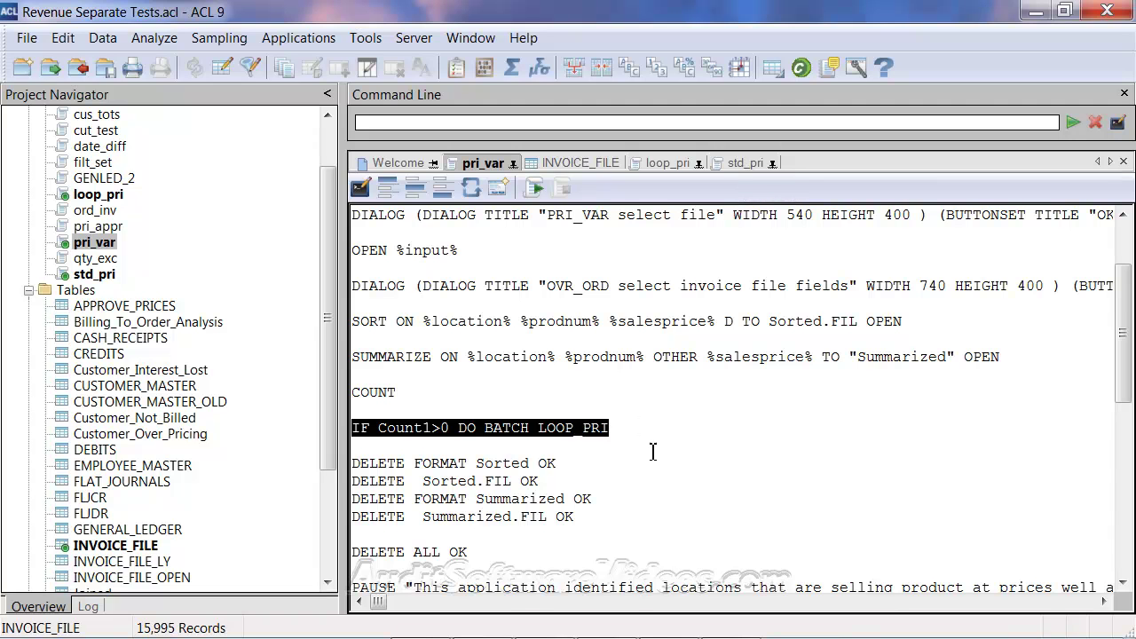
pyautogui.scroll(-1, 634, 496)
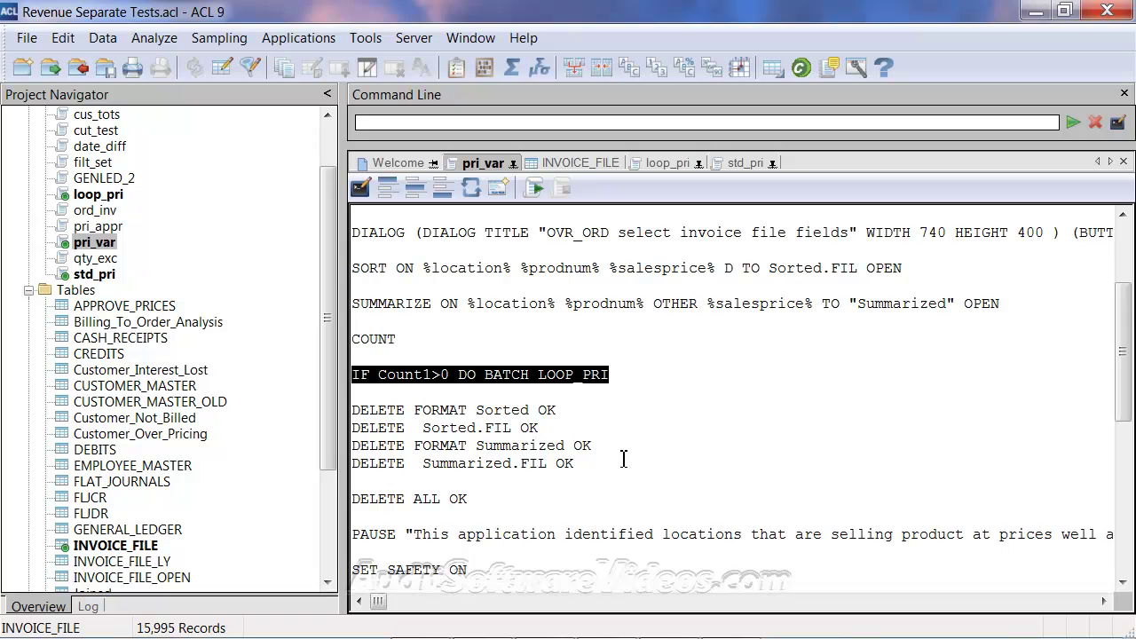
pyautogui.scroll(-1, 624, 459)
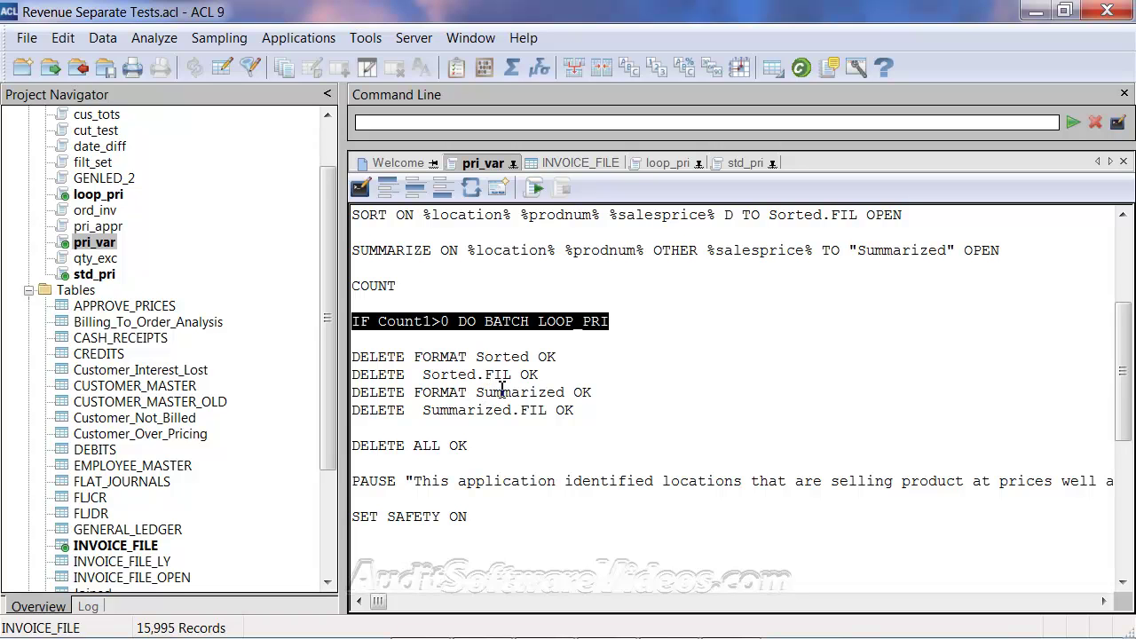
pyautogui.moveTo(491, 444); pyautogui.dragTo(351, 443)
pyautogui.moveTo(595, 412); pyautogui.dragTo(324, 353)
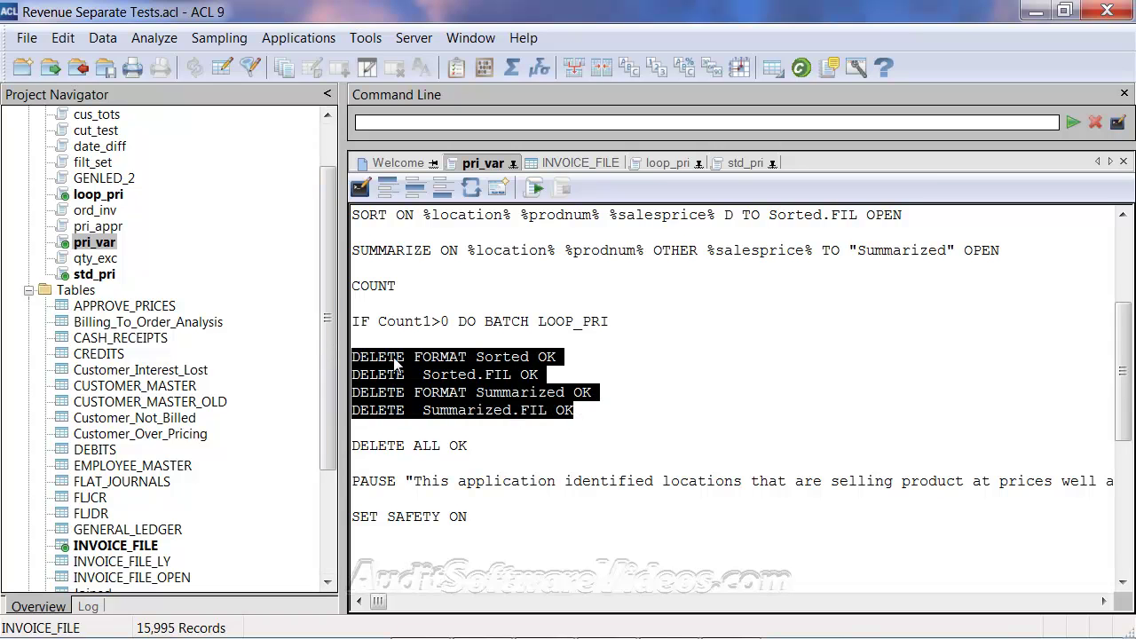
pyautogui.click(379, 368)
pyautogui.moveTo(356, 358); pyautogui.dragTo(557, 379)
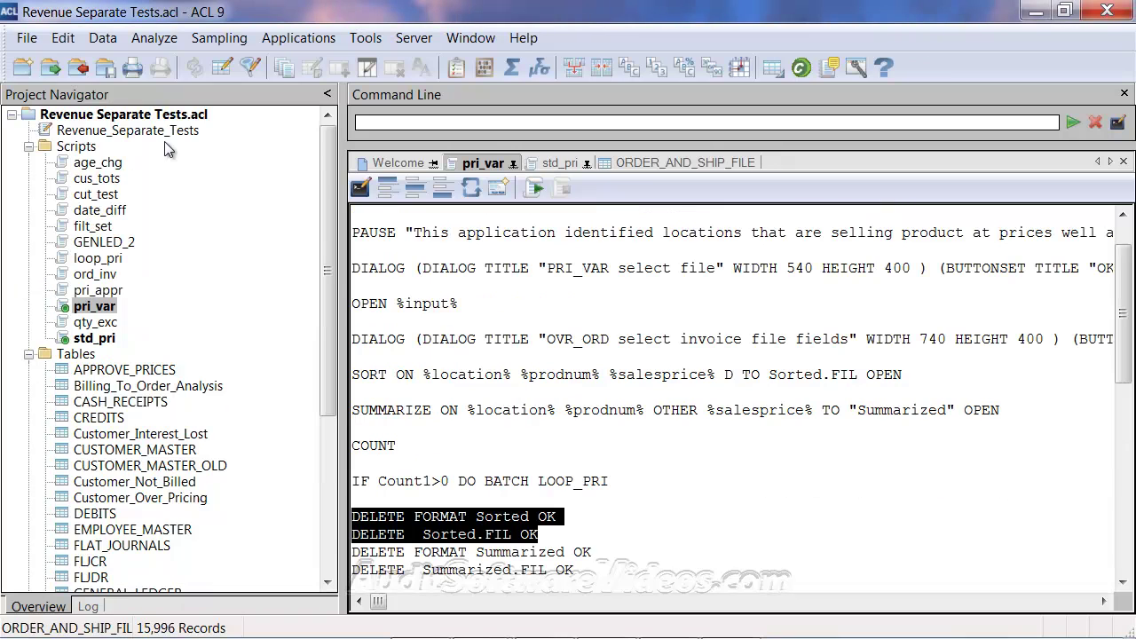
# Close the pri_var, std_pri and ORDER_AND_SHIP_FILE tabs.
pyautogui.click(583, 469)
pyautogui.click(1124, 162)
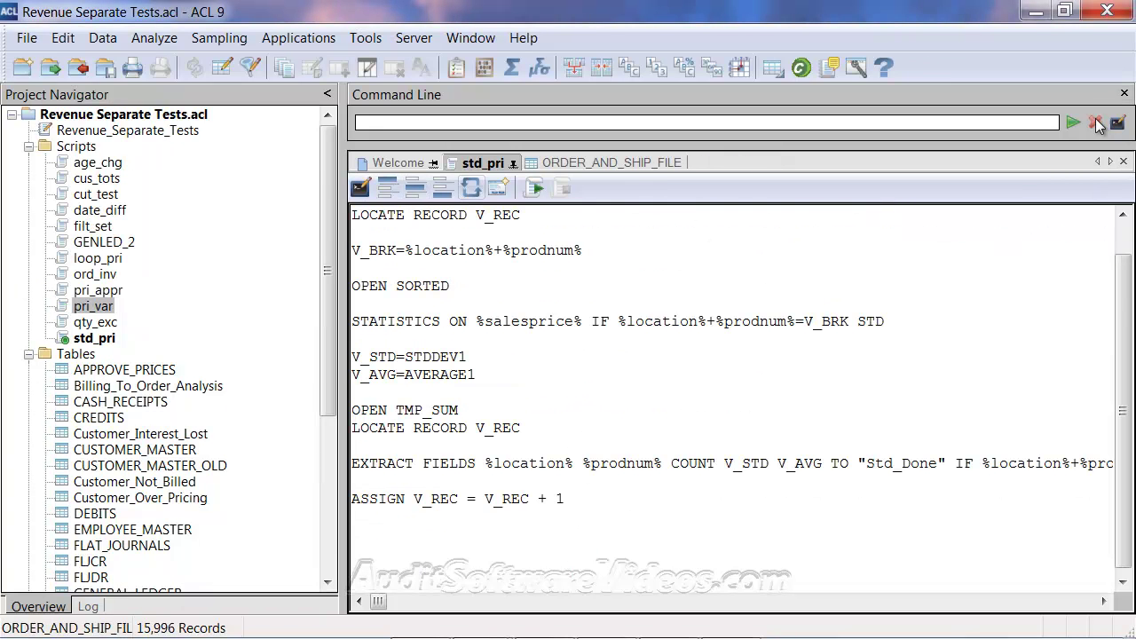
pyautogui.click(1124, 161)
pyautogui.click(1124, 164)
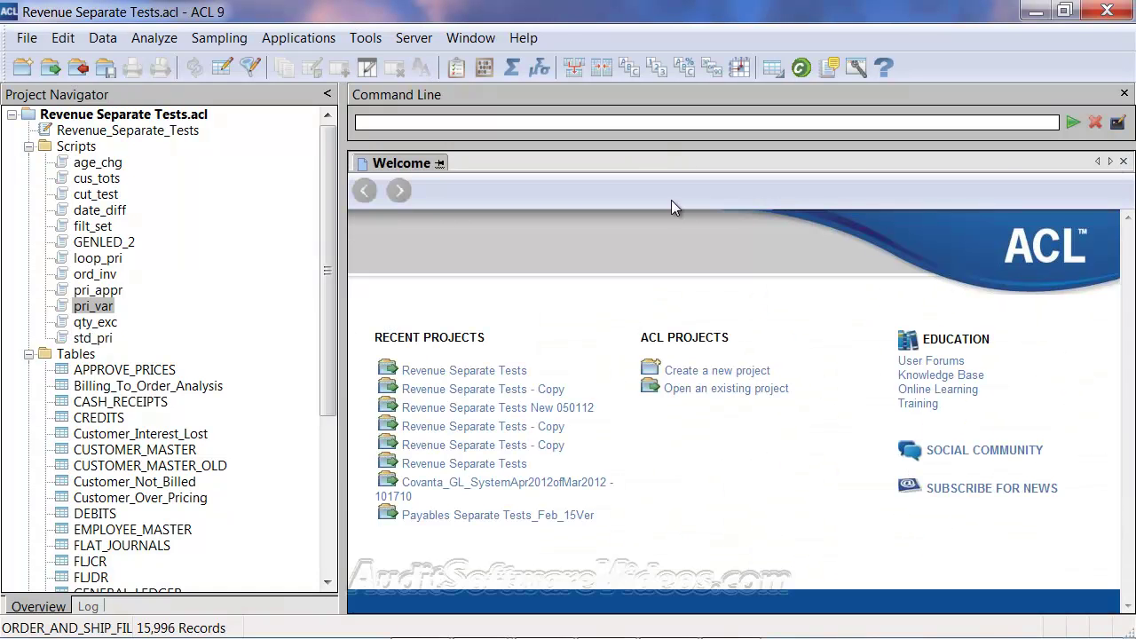
# Run pri_var and choose ORDER_AND_SHIP_FILE as the sales order file.
pyautogui.rightClick(104, 313)
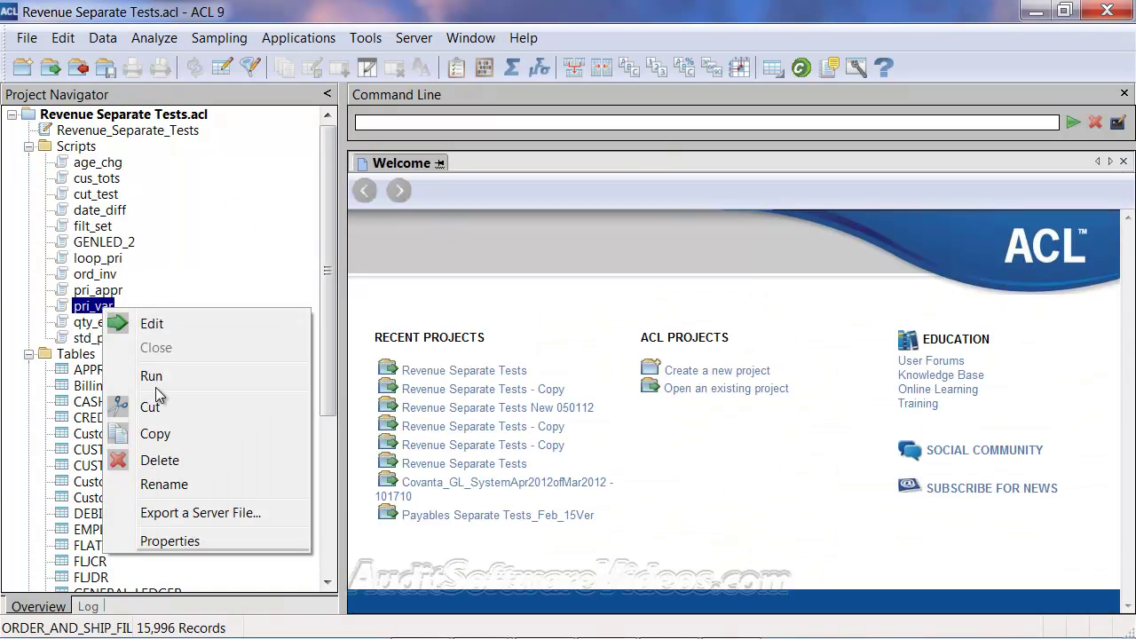
pyautogui.click(149, 377)
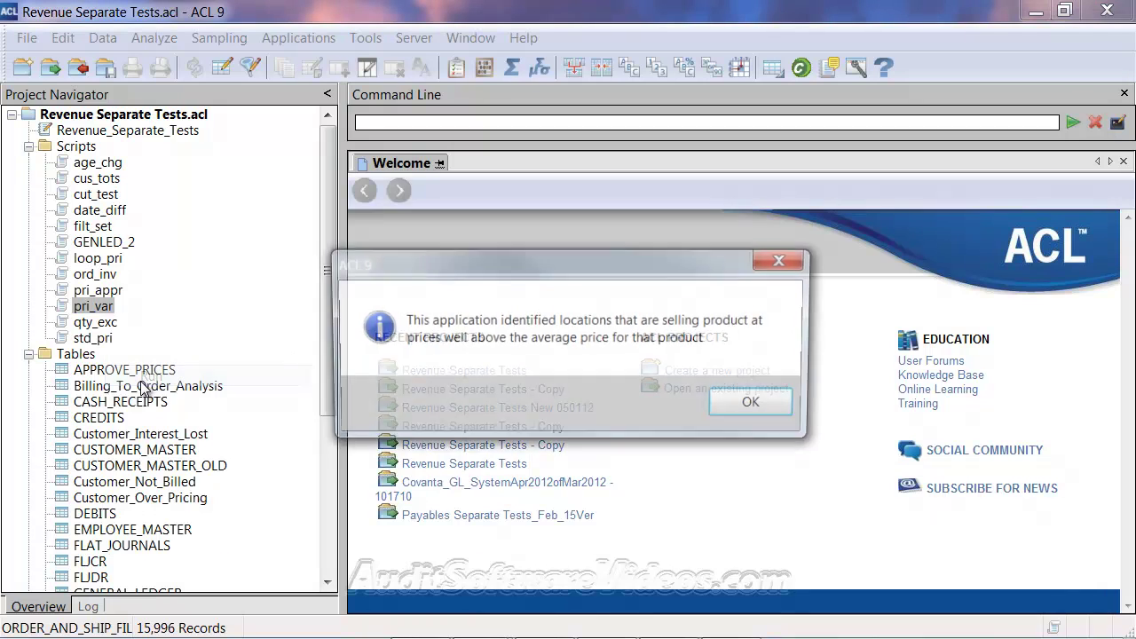
pyautogui.click(752, 406)
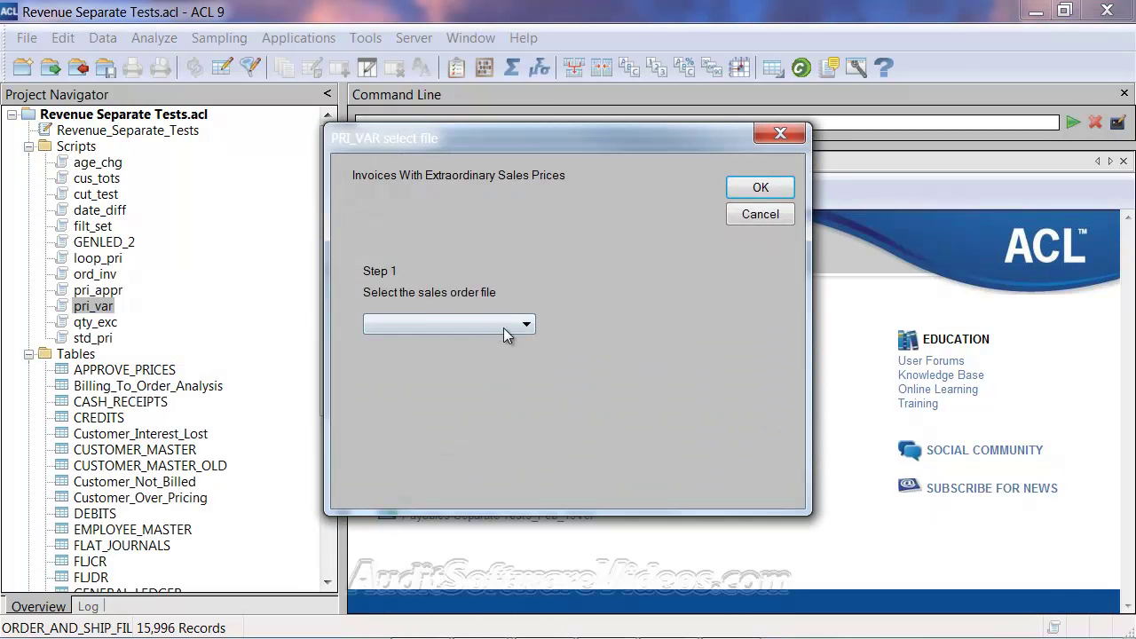
pyautogui.click(522, 328)
pyautogui.click(487, 326)
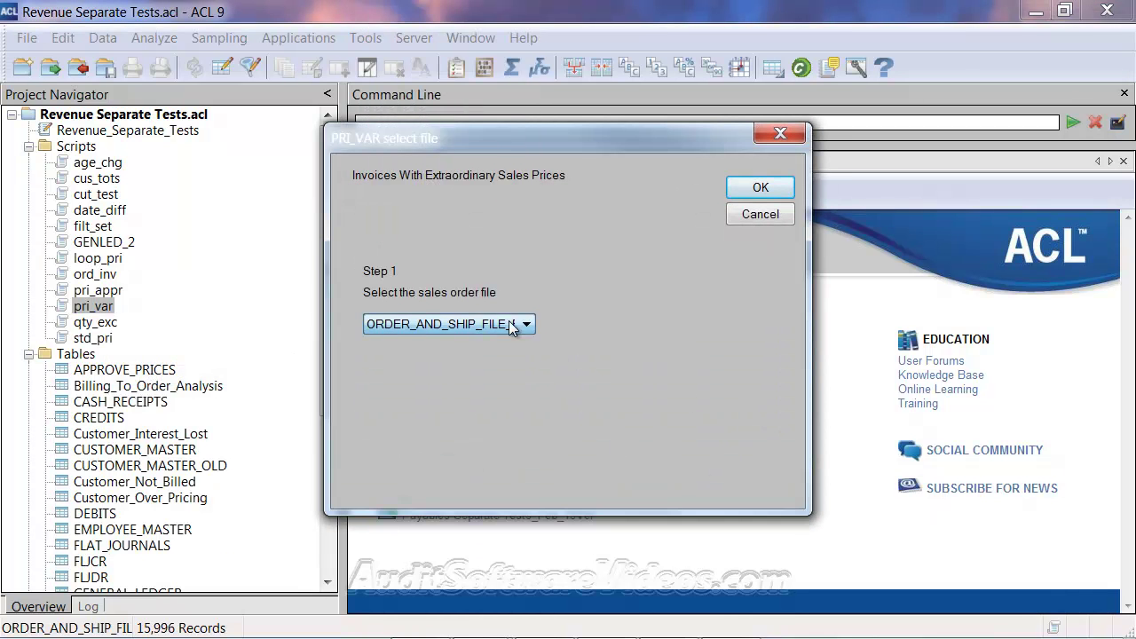
pyautogui.click(496, 324)
pyautogui.click(488, 320)
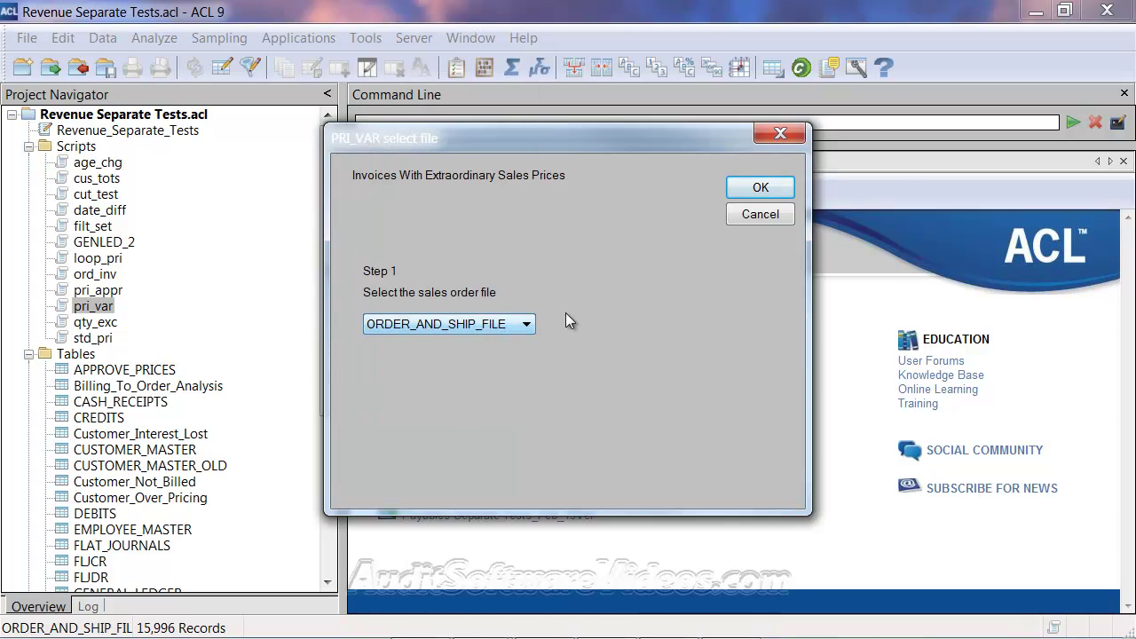
pyautogui.click(762, 191)
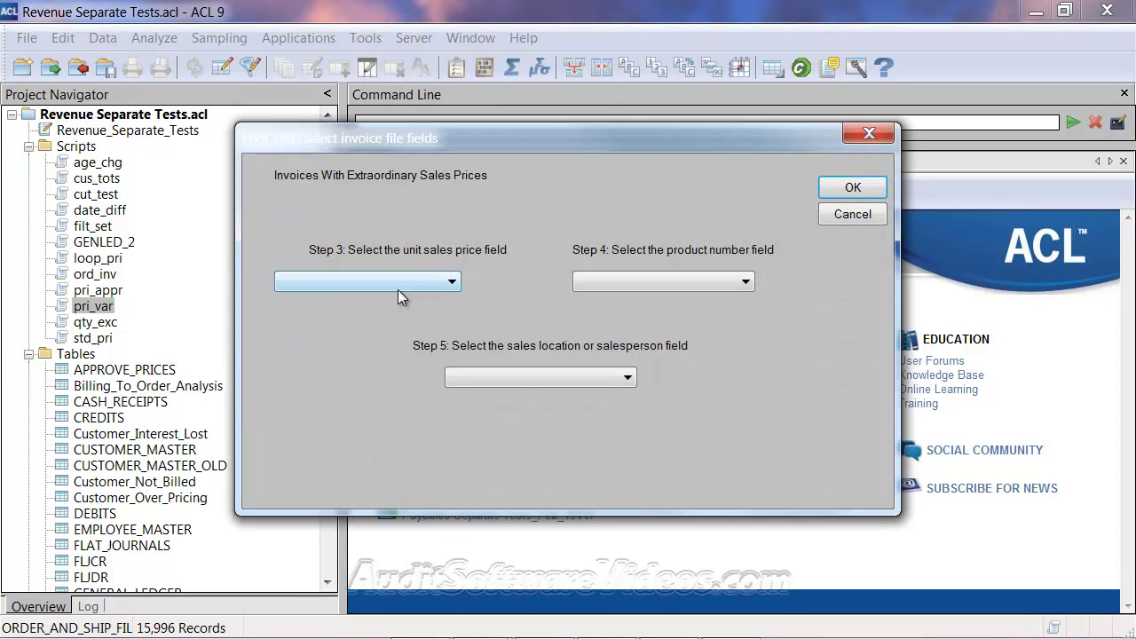
# Pick Order_Unit_Price as unit price, Salesperson as location, Inventory_Number as product, and run the analysis.
pyautogui.click(406, 283)
pyautogui.click(368, 343)
pyautogui.click(536, 376)
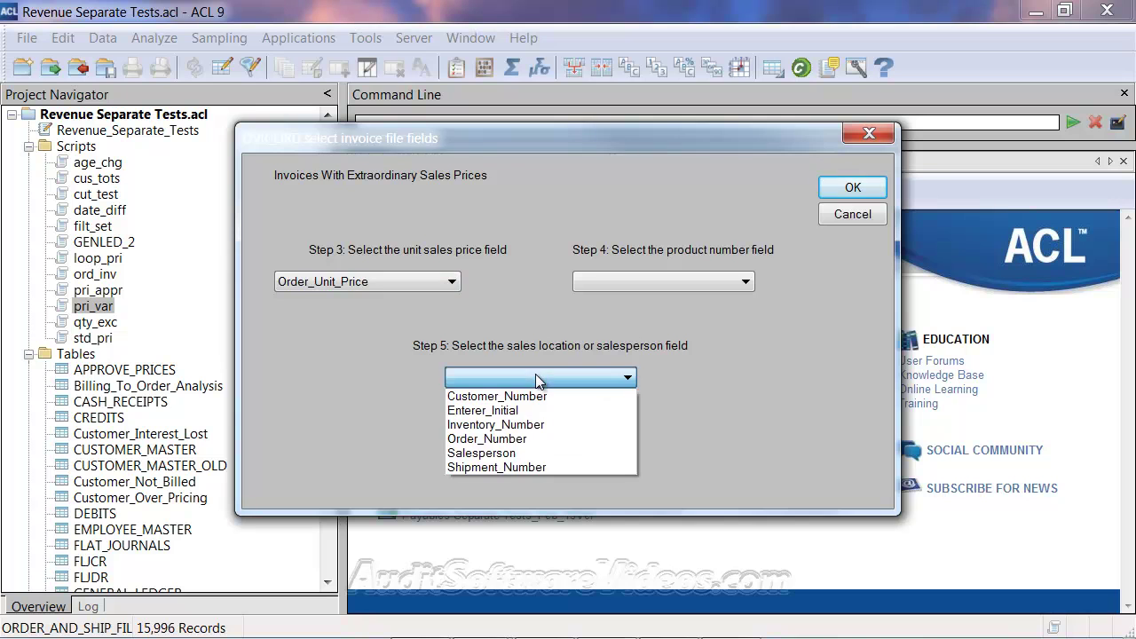
pyautogui.click(522, 455)
pyautogui.click(647, 284)
pyautogui.click(646, 330)
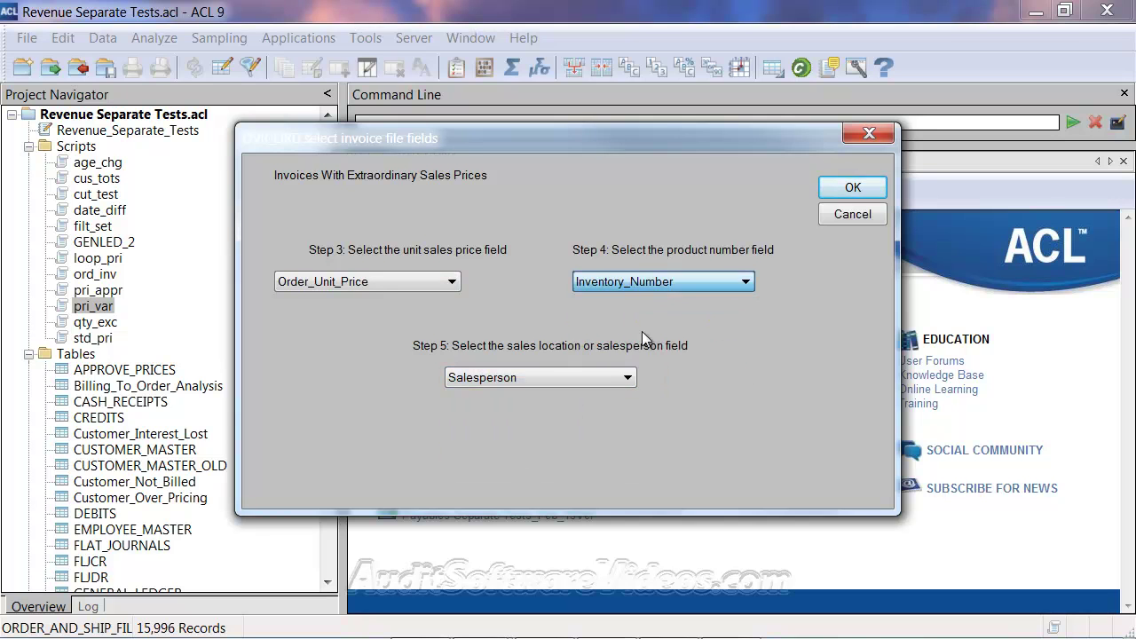
pyautogui.click(852, 189)
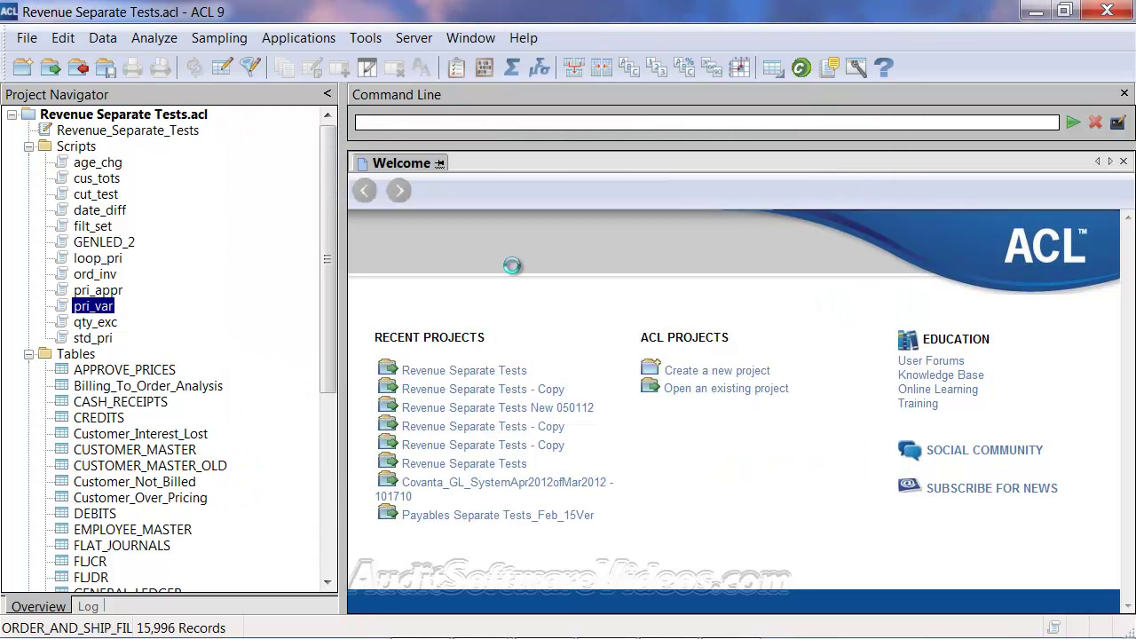
# Show the Log and scroll through the pri_var run entries until the completion message appears.
pyautogui.click(89, 606)
pyautogui.scroll(3, 293, 327)
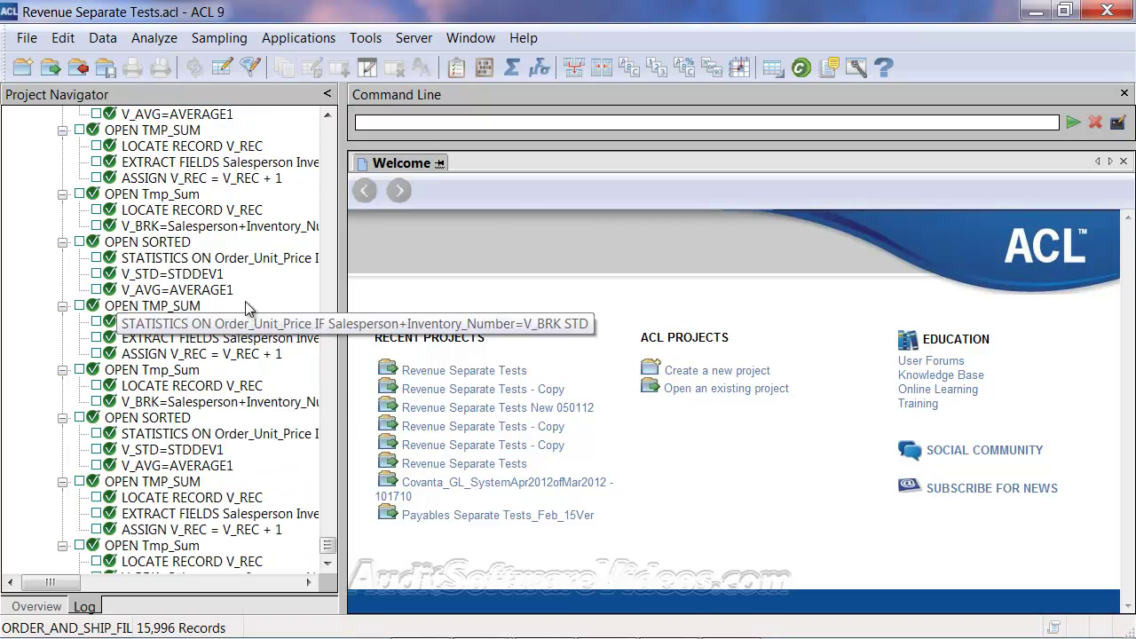
pyautogui.scroll(-3, 204, 302)
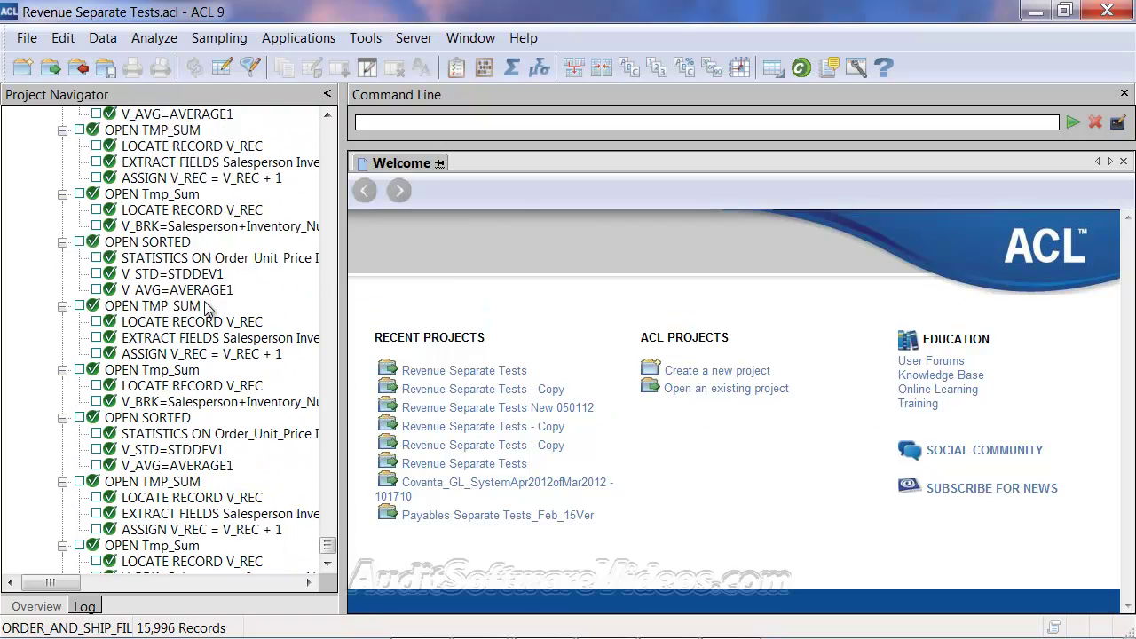
pyautogui.scroll(-2, 205, 308)
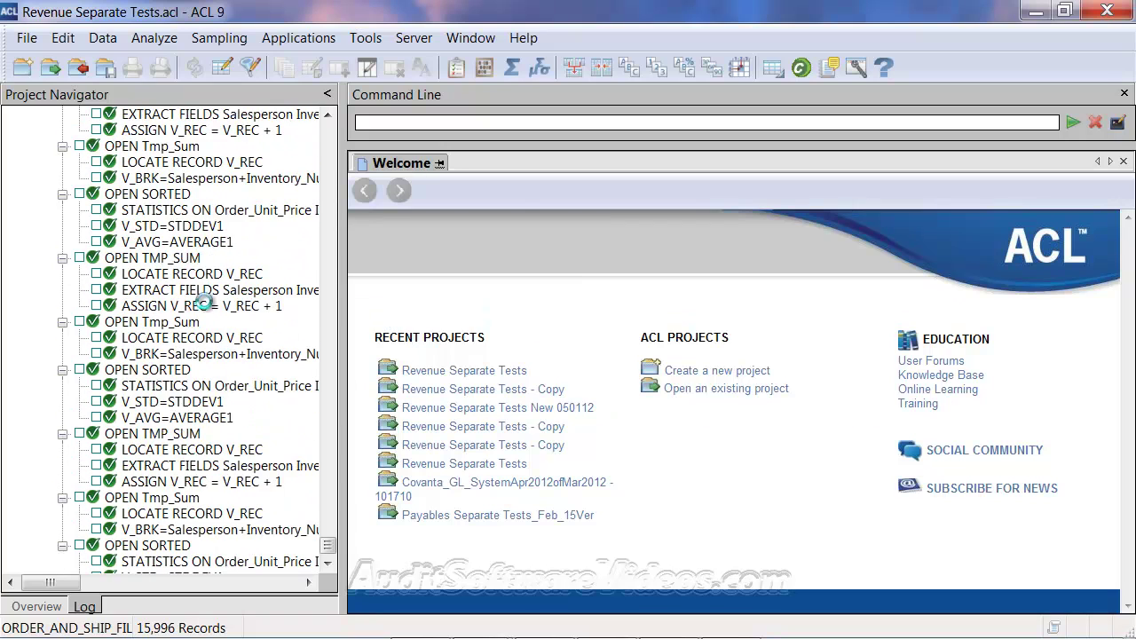
pyautogui.scroll(1, 203, 300)
pyautogui.scroll(-1, 203, 303)
pyautogui.scroll(1, 204, 305)
pyautogui.scroll(-1, 207, 307)
pyautogui.scroll(1, 203, 302)
pyautogui.scroll(-1, 203, 301)
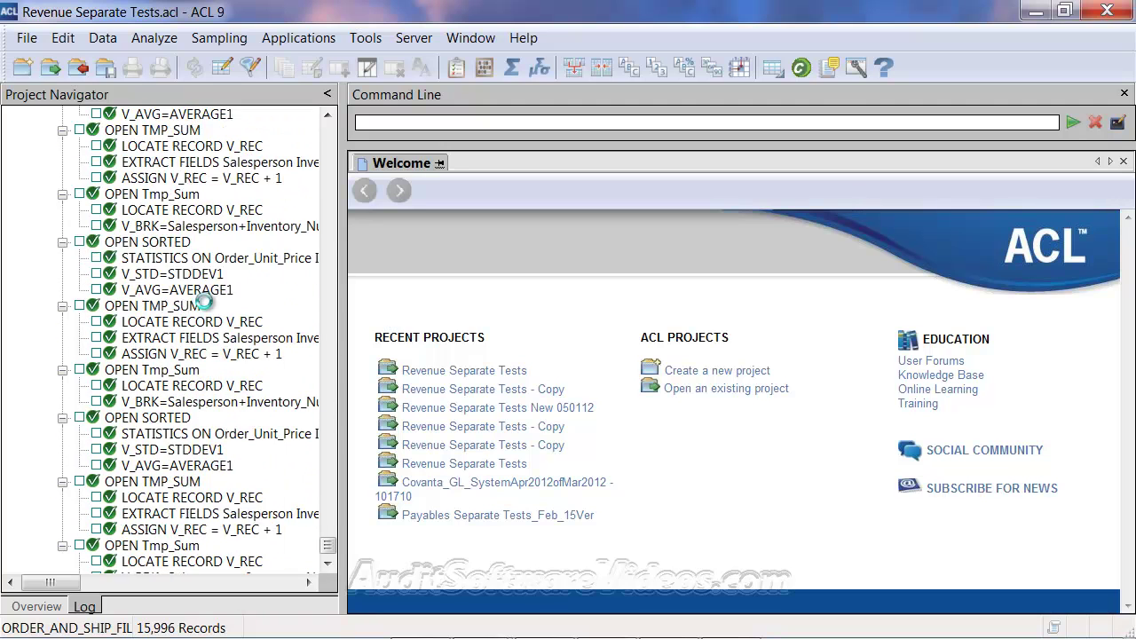
pyautogui.scroll(-1, 204, 305)
pyautogui.scroll(1, 205, 304)
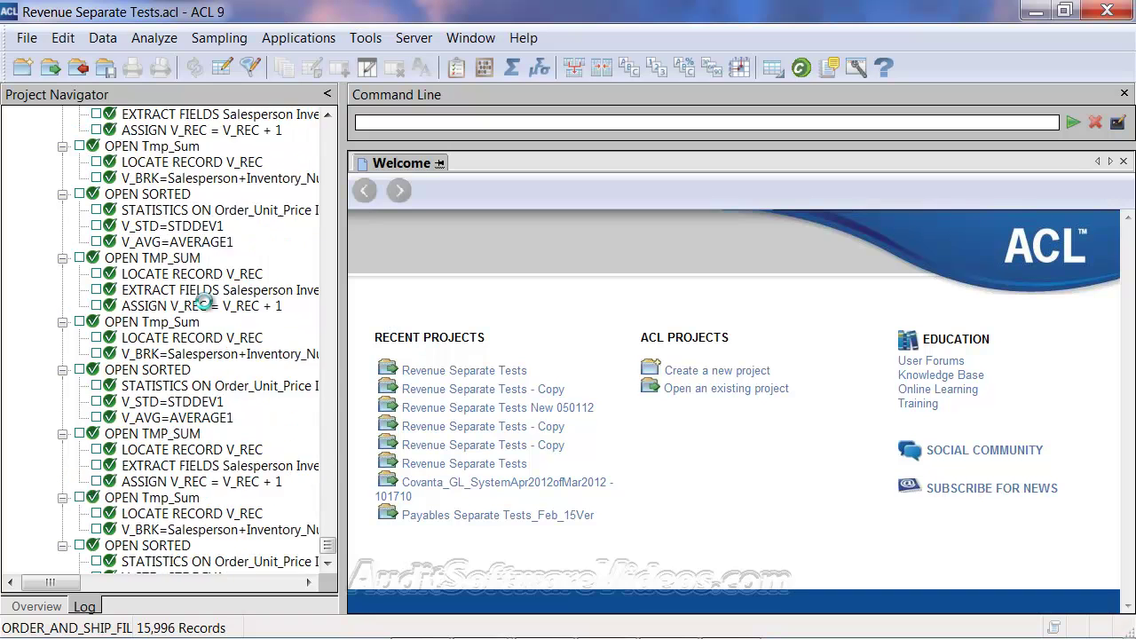
pyautogui.scroll(-1, 205, 303)
pyautogui.scroll(1, 206, 306)
pyautogui.scroll(1, 206, 306)
pyautogui.scroll(-1, 205, 303)
pyautogui.scroll(1, 204, 303)
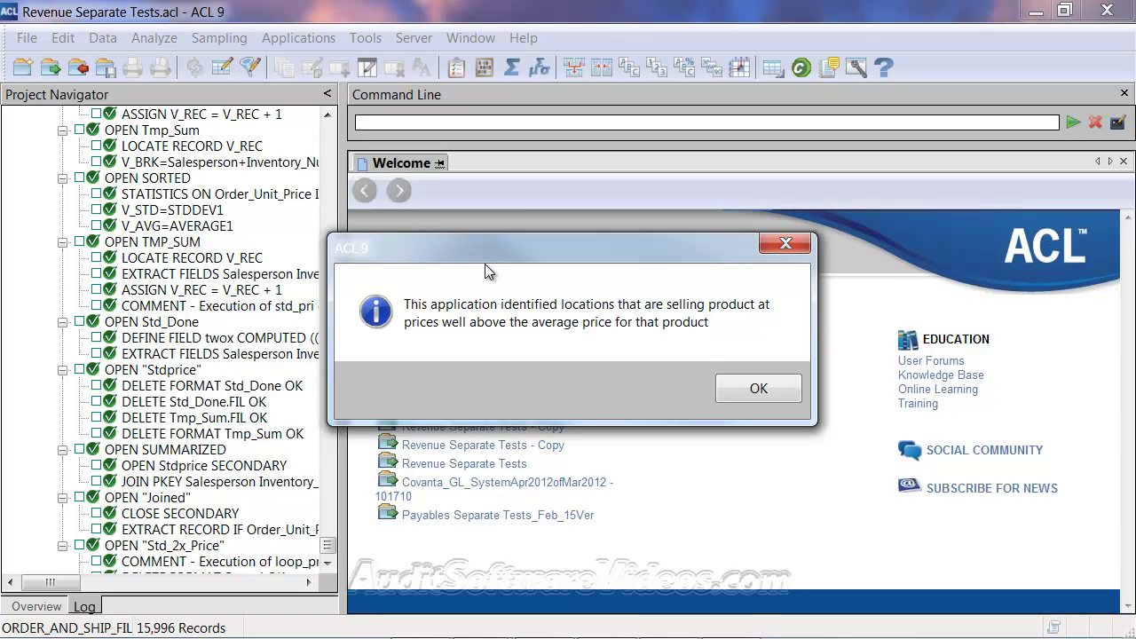
# Dismiss the completion message, review the 57-record Std_2x_Price table, and return to the Overview listing.
pyautogui.click(755, 391)
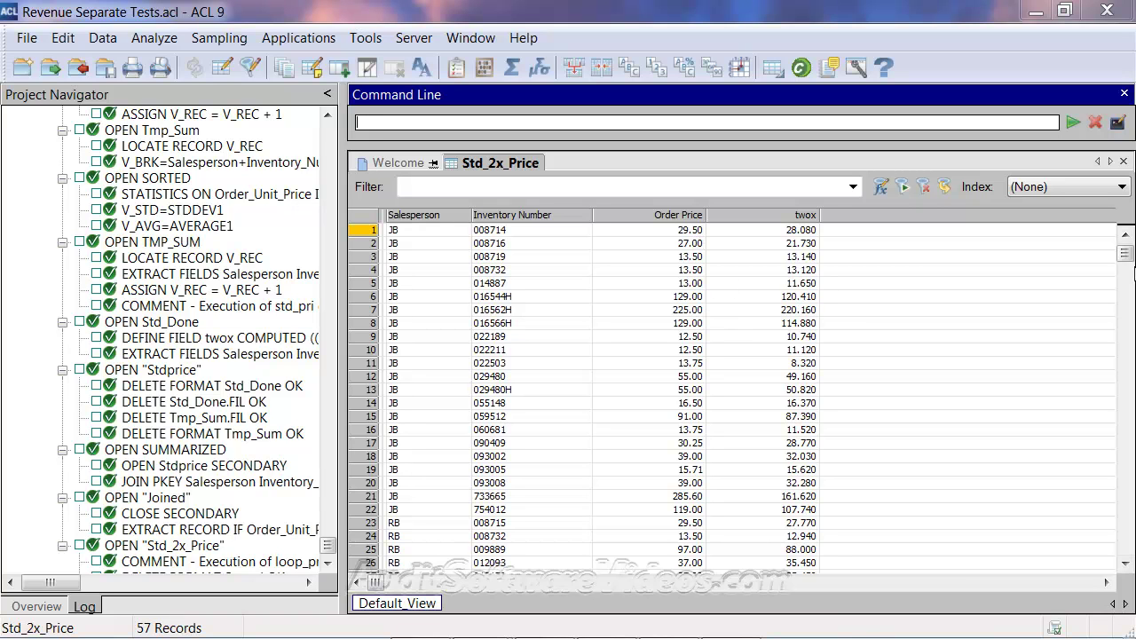
pyautogui.moveTo(1124, 259); pyautogui.dragTo(1131, 213)
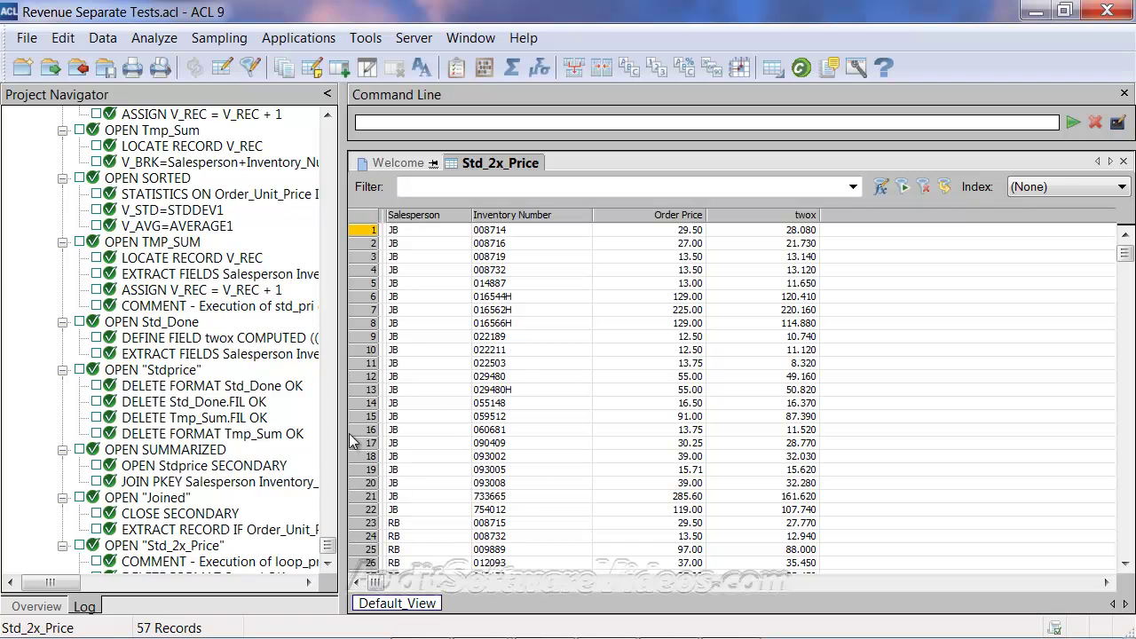
pyautogui.click(53, 606)
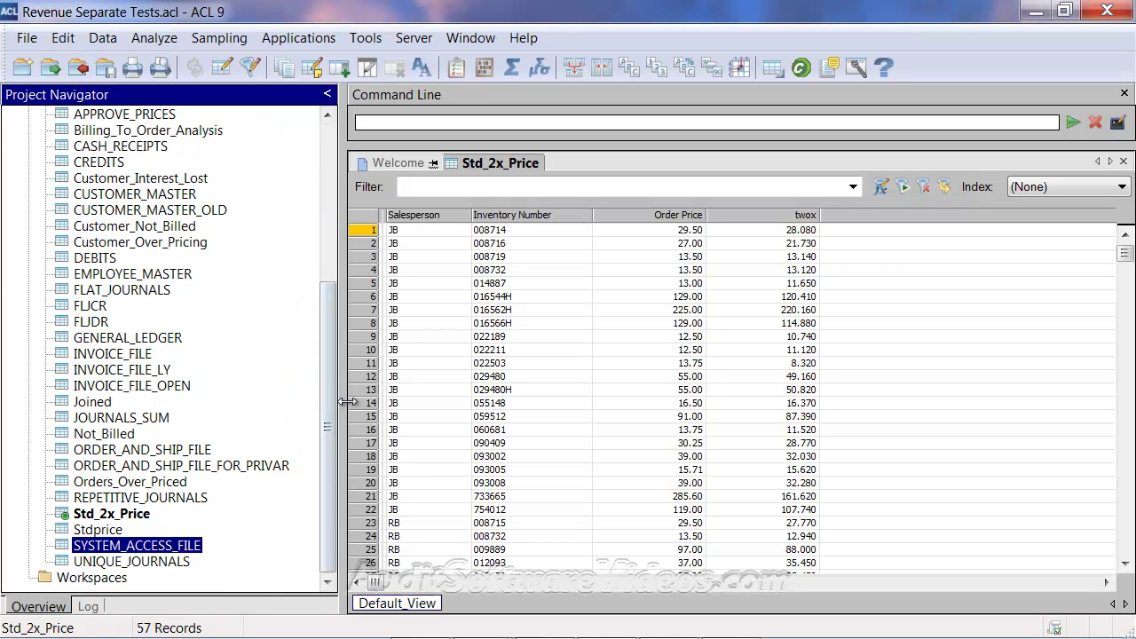
pyautogui.moveTo(329, 402); pyautogui.dragTo(330, 222)
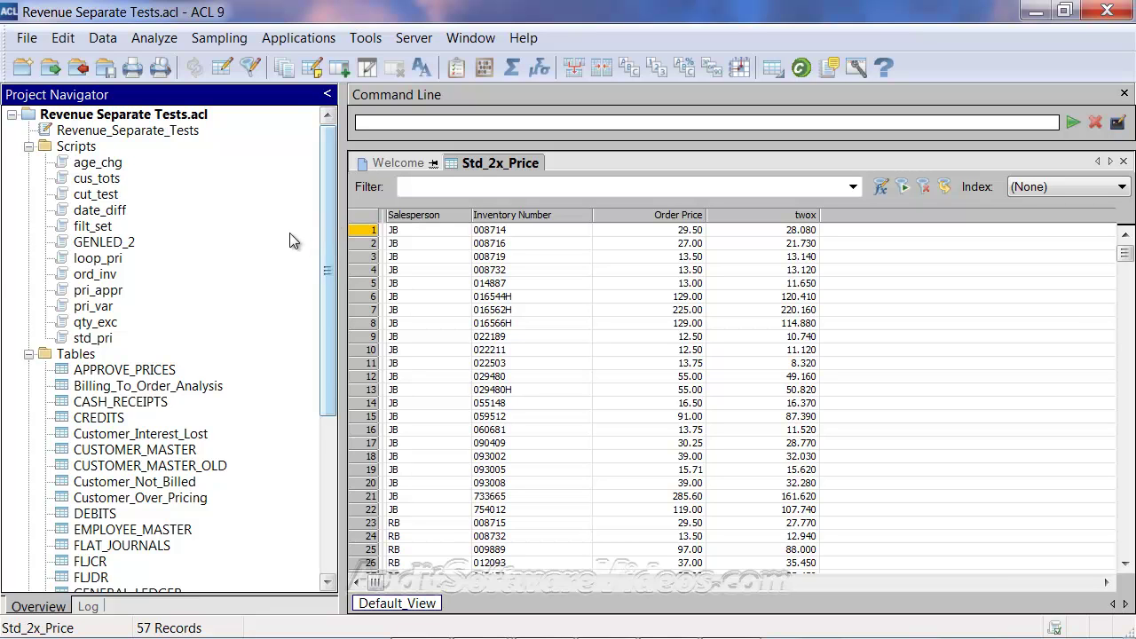
# In loop_pri, duplicate the twox DEFINE FIELD line and rename the copy to onex.
pyautogui.doubleClick(92, 259)
pyautogui.click(715, 463)
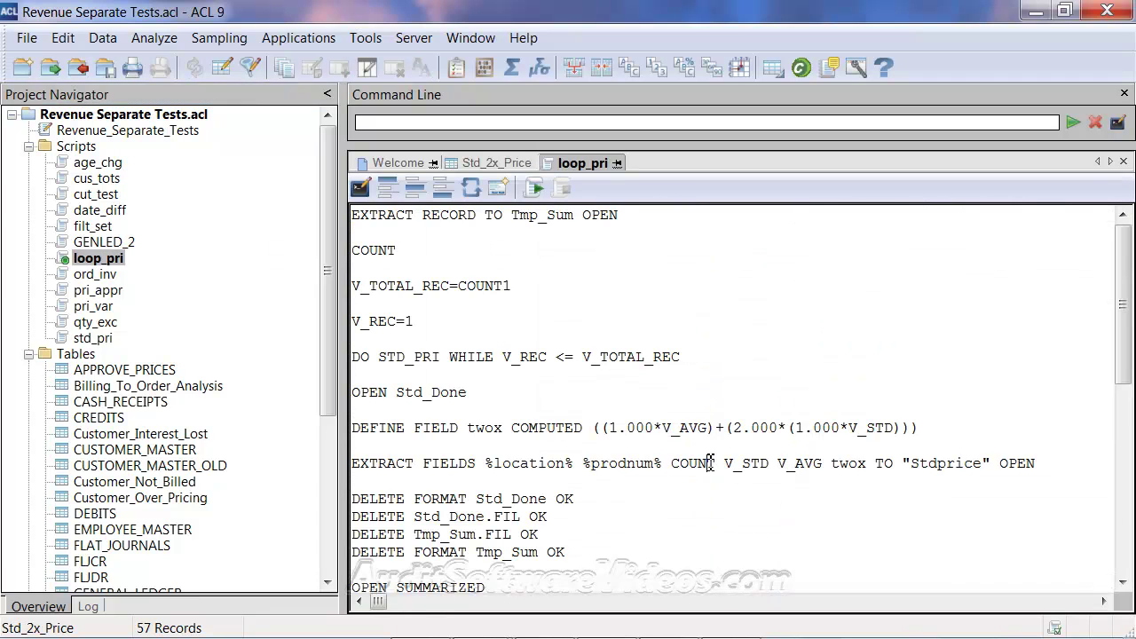
pyautogui.scroll(-1, 772, 478)
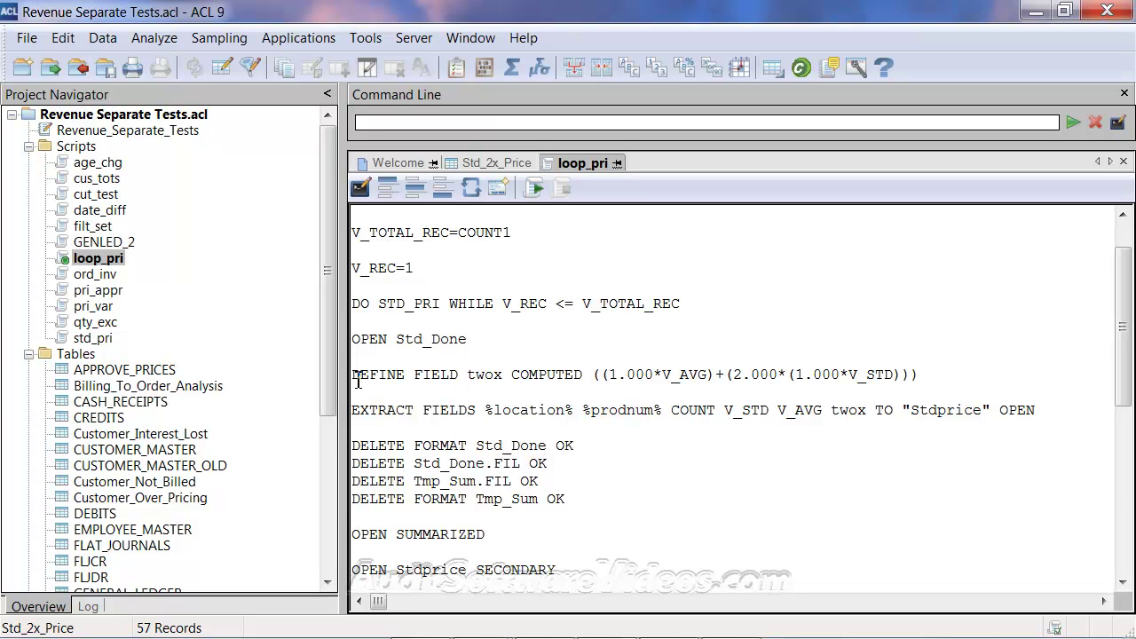
pyautogui.moveTo(354, 374); pyautogui.dragTo(941, 388)
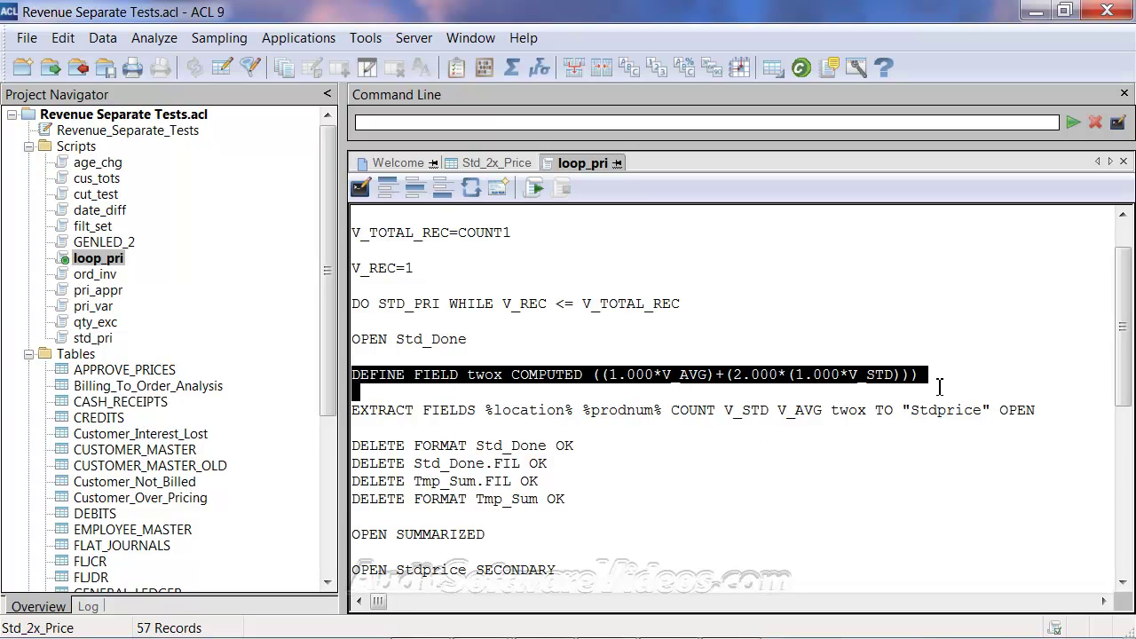
pyautogui.click(746, 381)
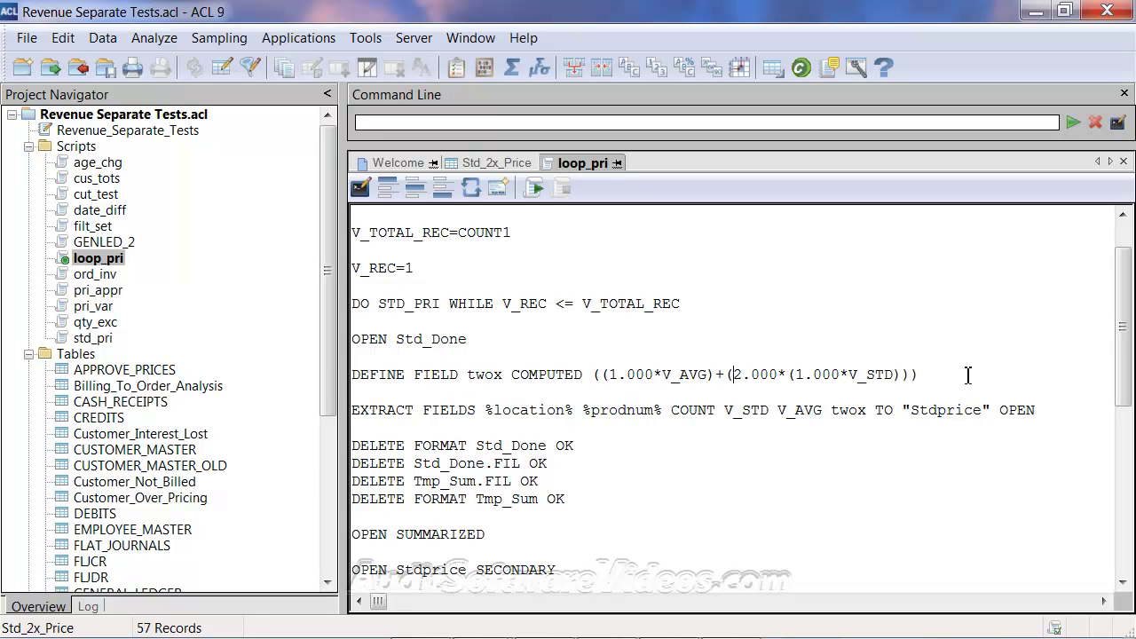
pyautogui.moveTo(969, 375); pyautogui.dragTo(353, 375)
pyautogui.hotkey('ctrl', 'c')
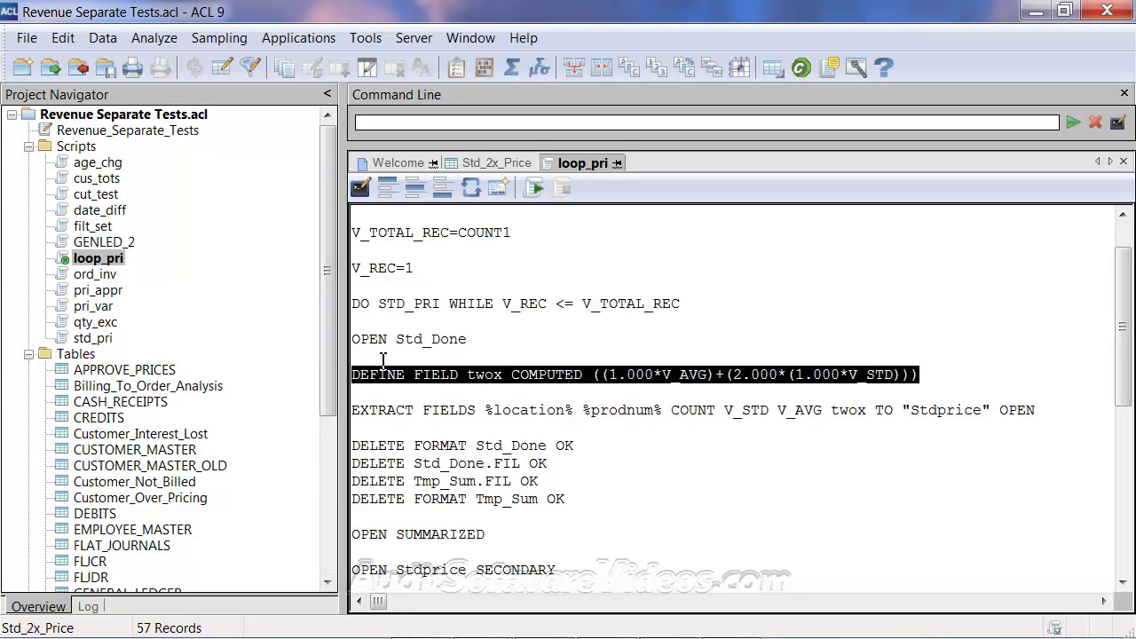
pyautogui.click(373, 361)
pyautogui.press('Return')
pyautogui.hotkey('ctrl', 'v')
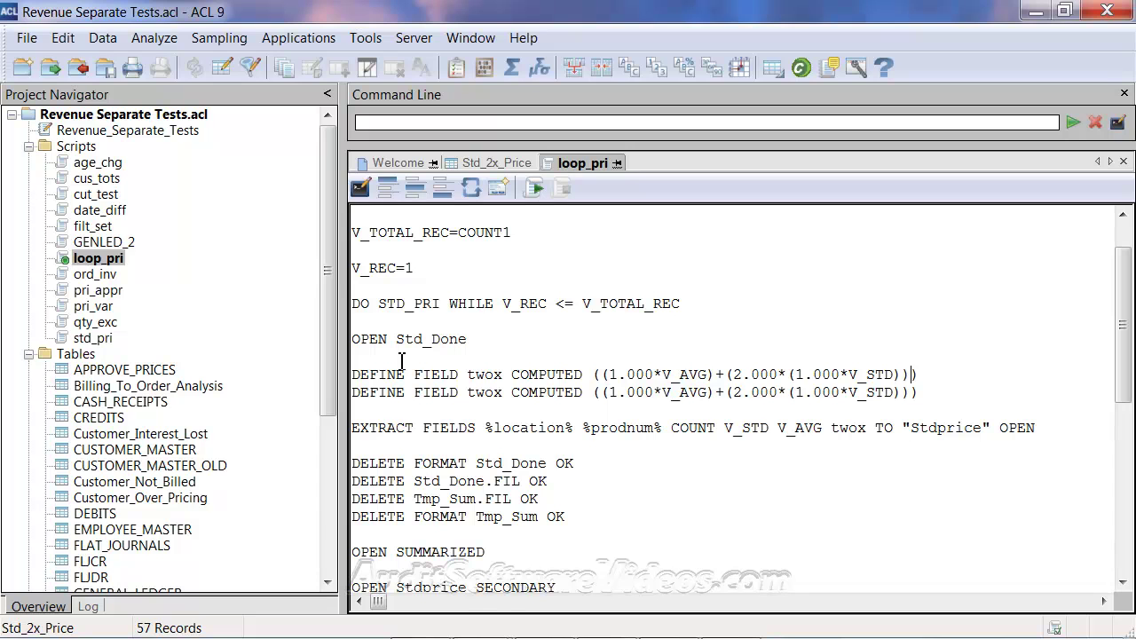
pyautogui.hotkey('shift', 'Left')
pyautogui.hotkey('shift', 'Left')
pyautogui.hotkey('shift', 'Left')
pyautogui.write('one')
# Add onex before twox in the EXTRACT FIELDS list, then close loop_pri without saving.
pyautogui.click(833, 429)
pyautogui.write('onex')
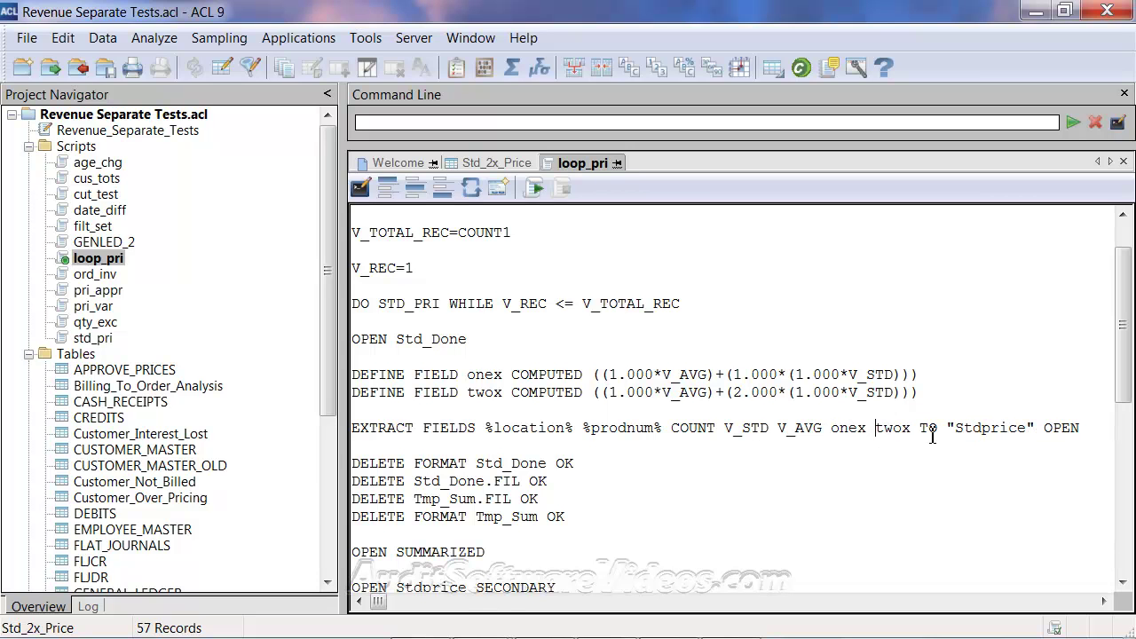
pyautogui.scroll(-2, 763, 497)
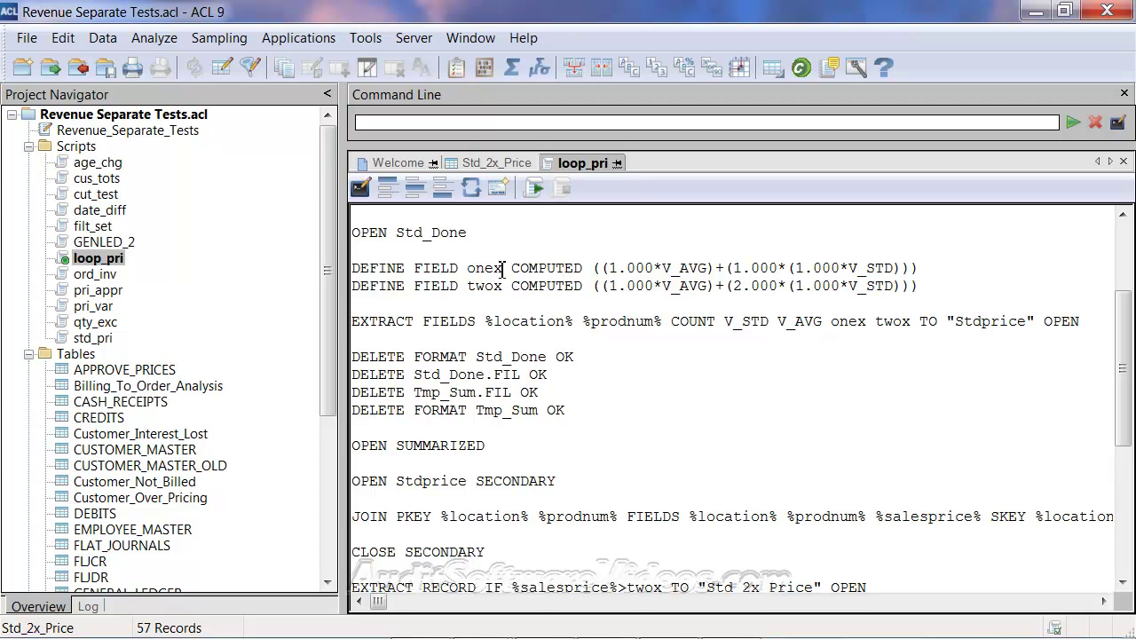
pyautogui.click(1123, 162)
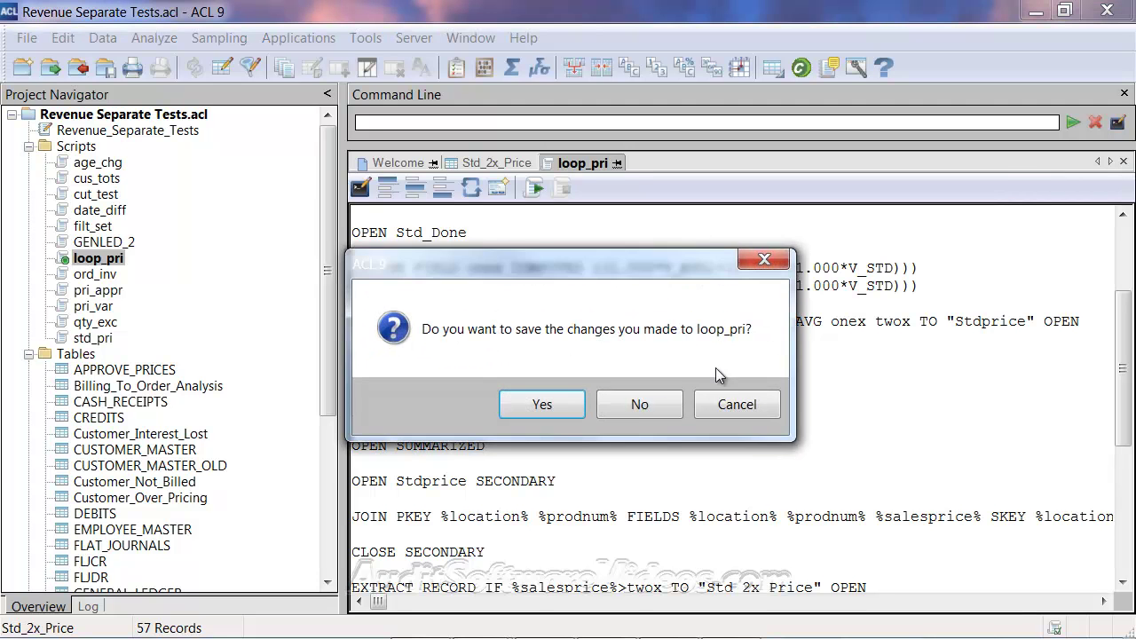
pyautogui.click(636, 407)
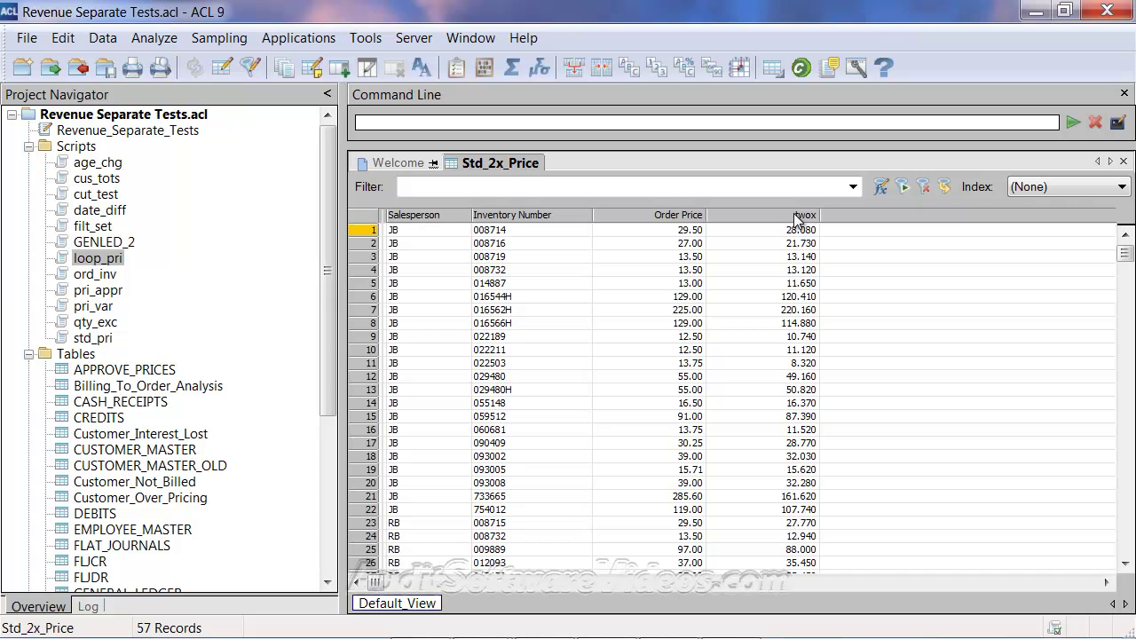